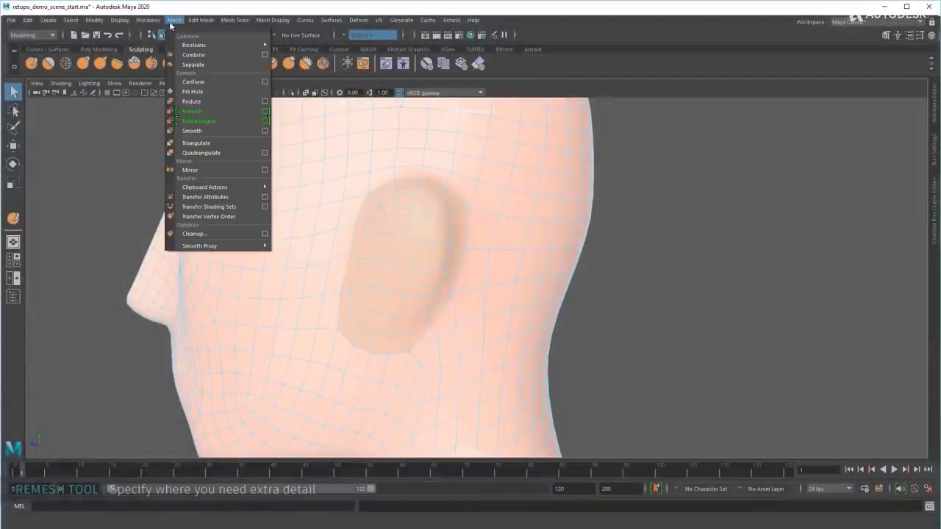
Apply Mesh > Remesh to the head model to add detail where needed.
left_click(232, 112)
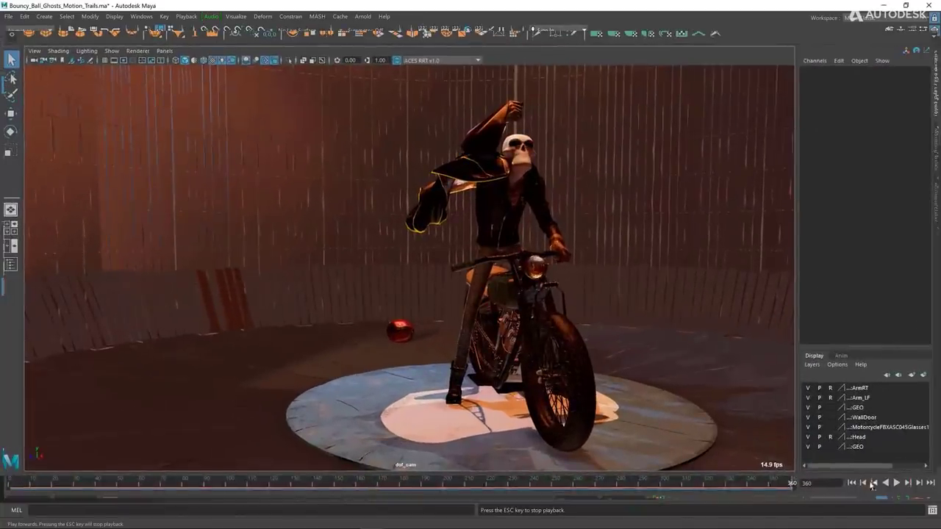
Scrub the rider animation back to frame 209 and orbit up to the rider's skull head.
left_click_drag(730, 487, 497, 488)
scroll(421, 336, "up", 5)
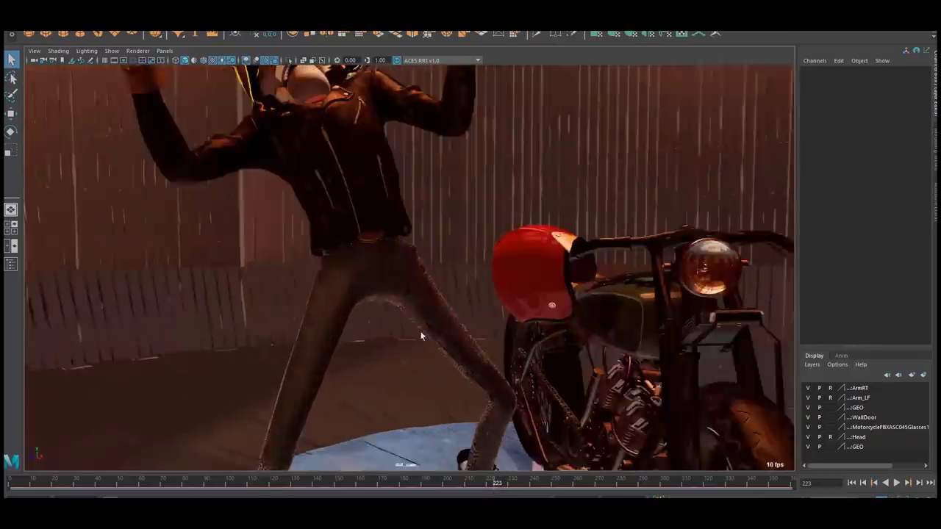
left_click_drag(421, 336, 563, 391, "alt")
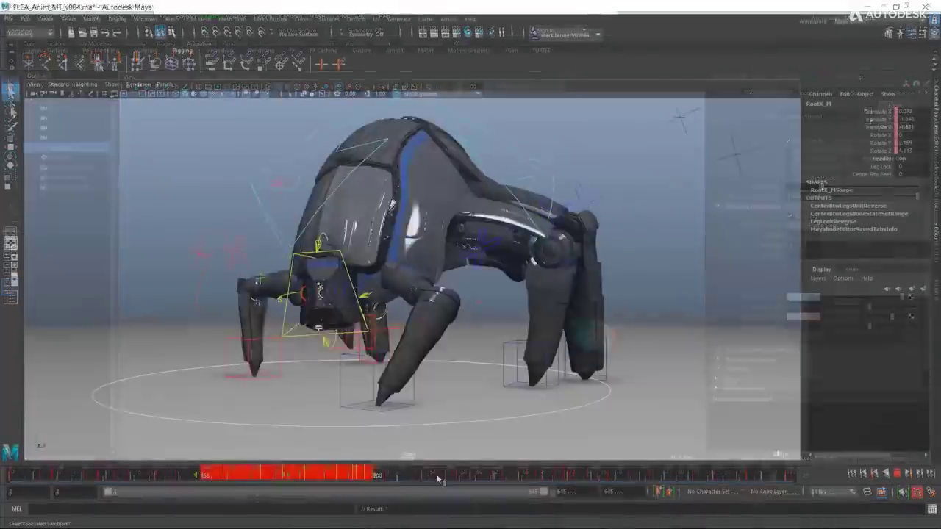
Bookmark the timeline range 158–334 as LFootPlant.
left_click_drag(378, 474, 475, 475, "shift")
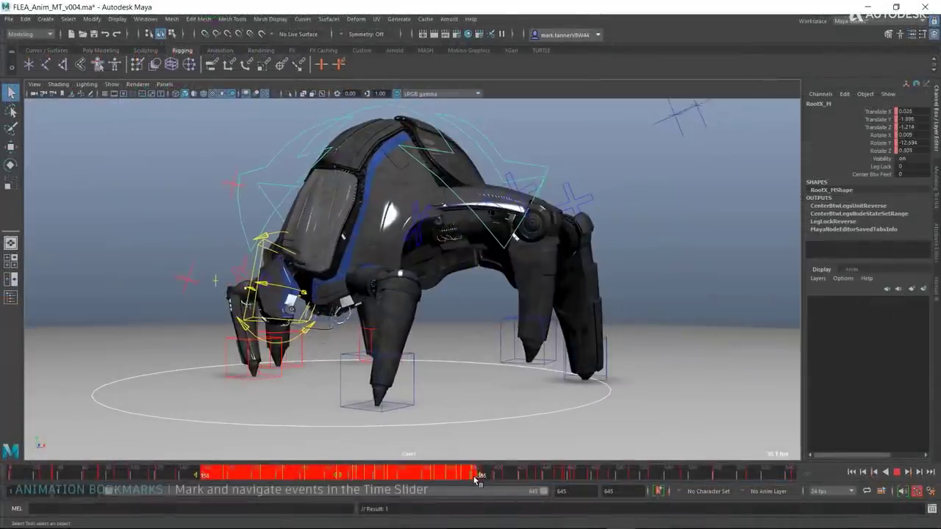
left_click_drag(202, 474, 415, 476, "shift")
left_click(659, 491)
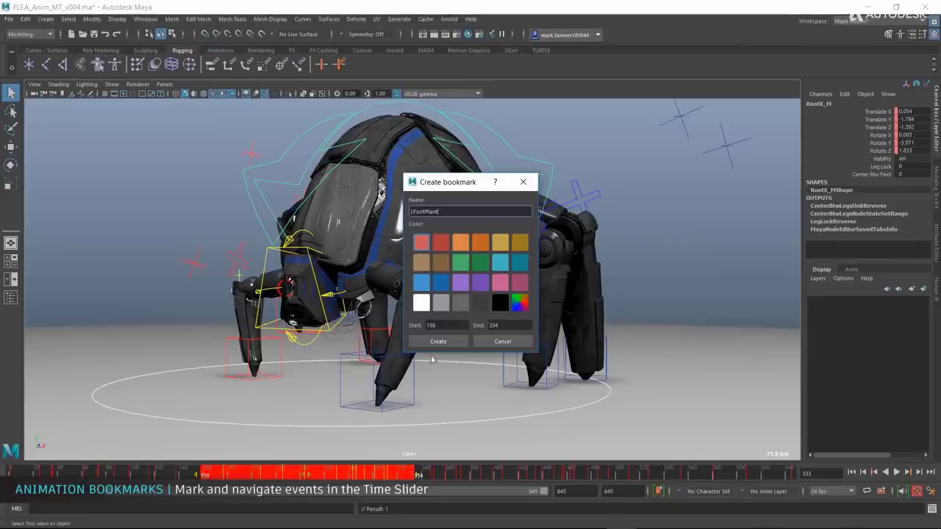
left_click(451, 344)
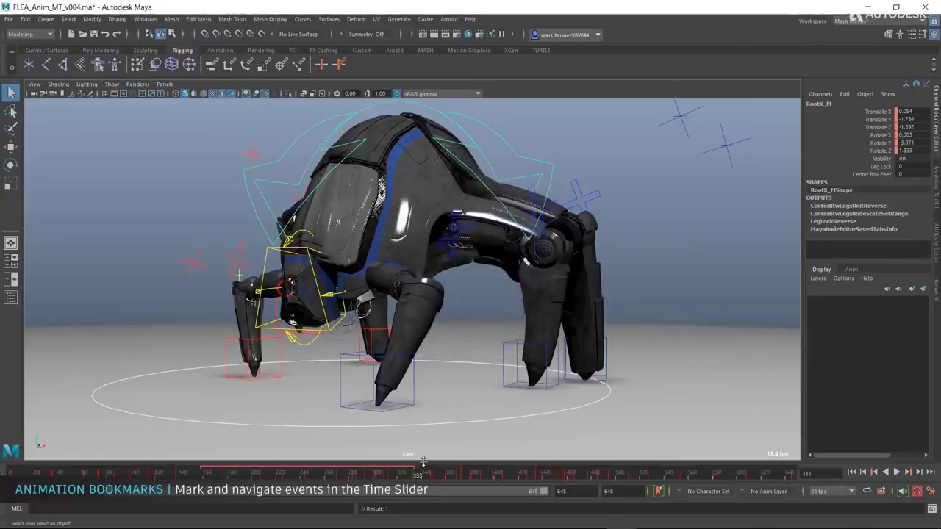
Enlarge the timeline, bookmark frames 363–477 as RFootPlant, and show the bookmark options.
left_click_drag(424, 461, 425, 423)
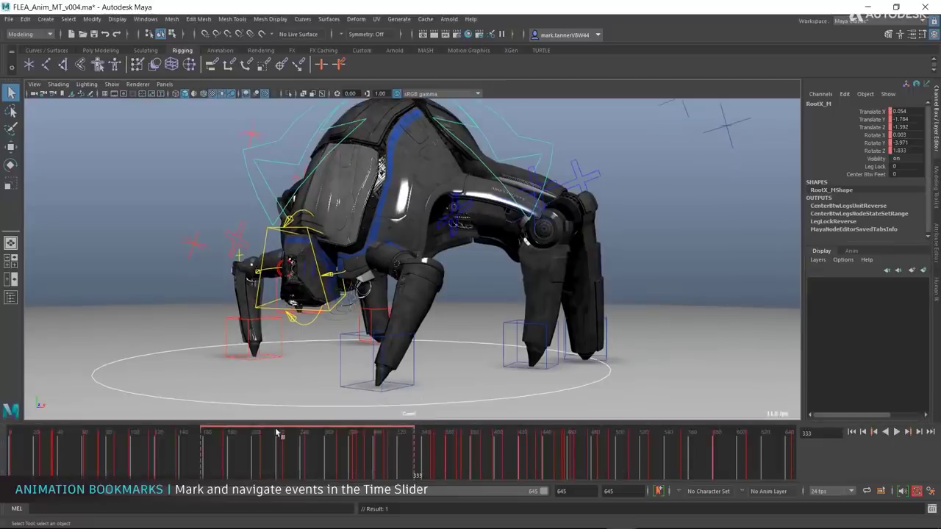
left_click_drag(447, 459, 588, 472, "shift")
key("ctrl+b")
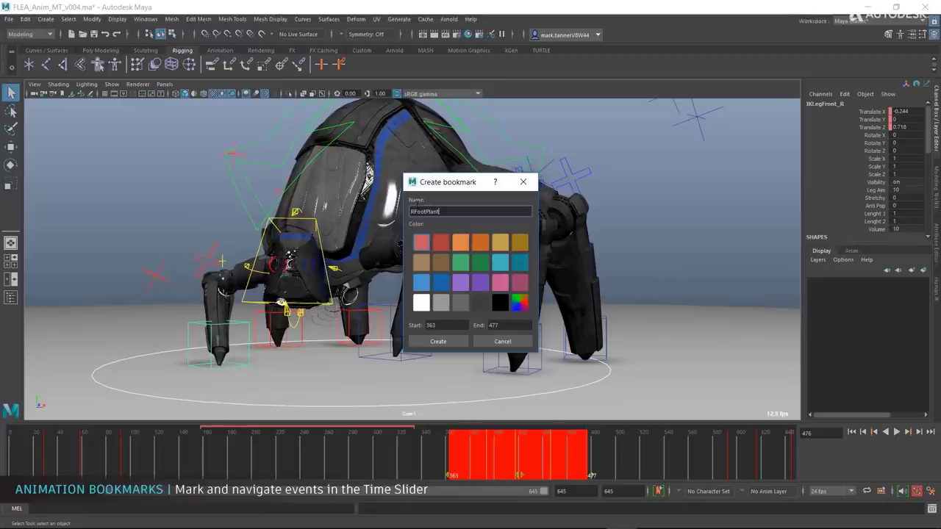
left_click(454, 343)
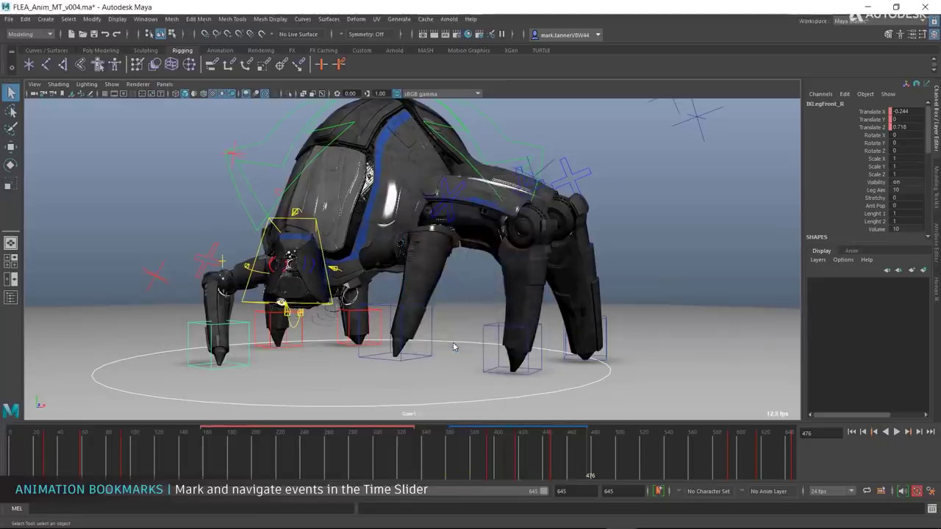
right_click(287, 430)
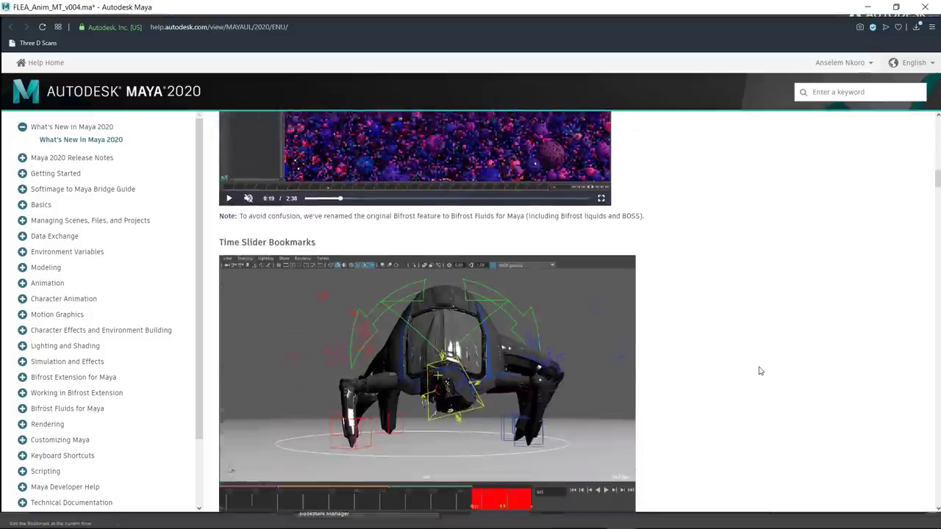
Frame the timeline on the LFootPlant bookmark range using Frame Previous Bookmark.
scroll(760, 370, "down", 1)
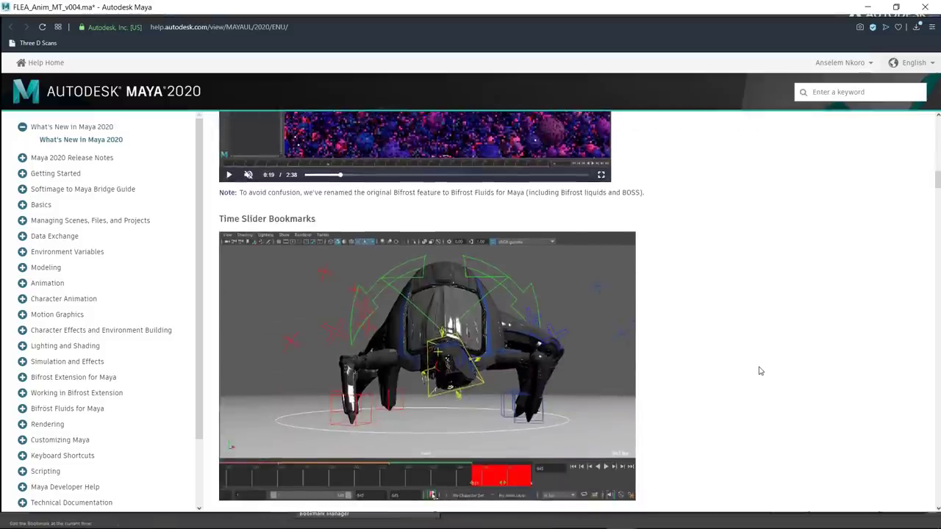
scroll(761, 371, "down", 1)
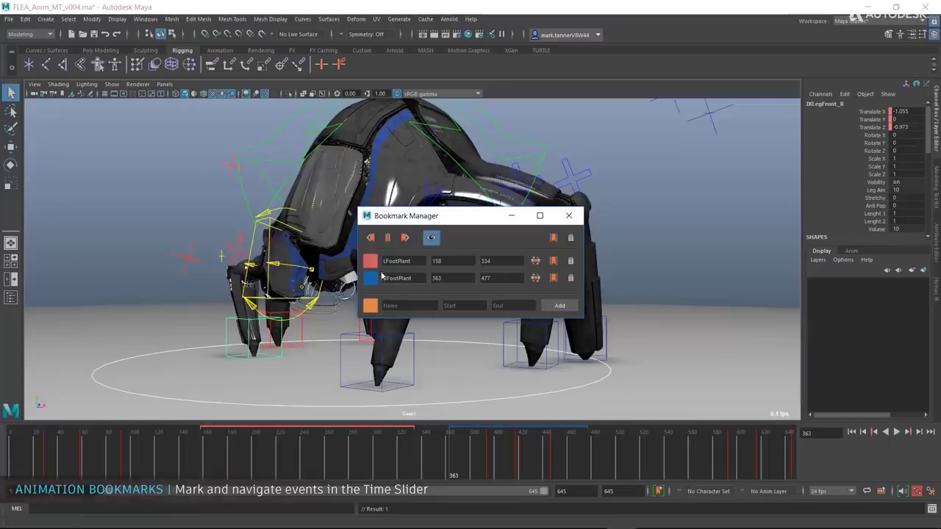
left_click(372, 241)
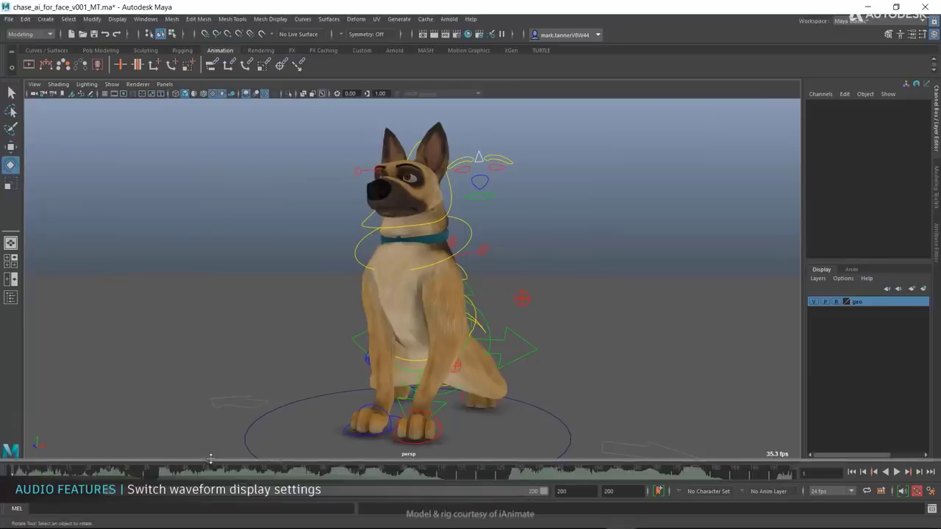
Enlarge the timeline and set the audio waveform display to Top.
left_click_drag(211, 458, 216, 408)
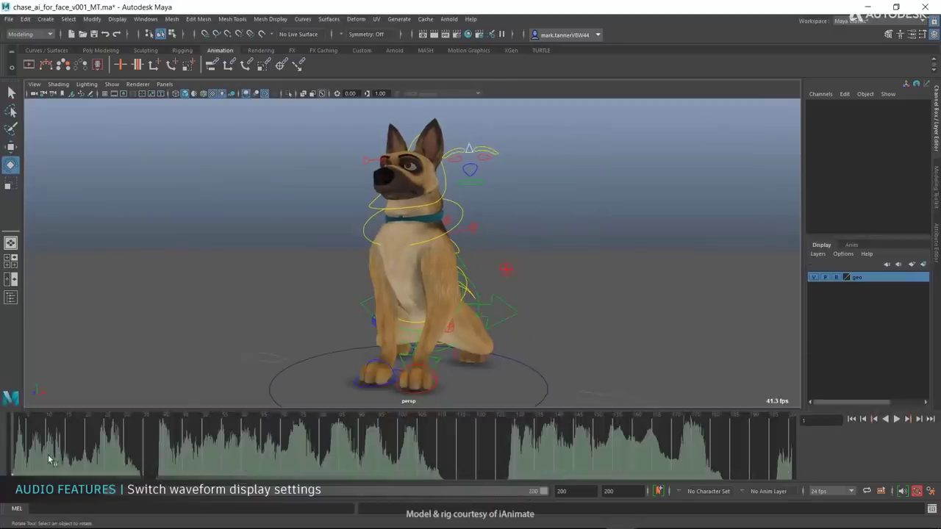
right_click(905, 494)
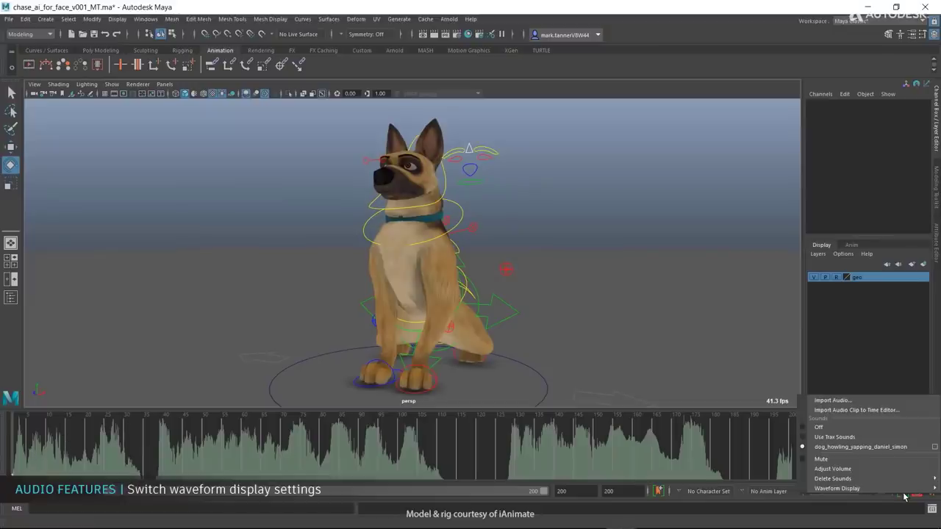
mouse_move(903, 492)
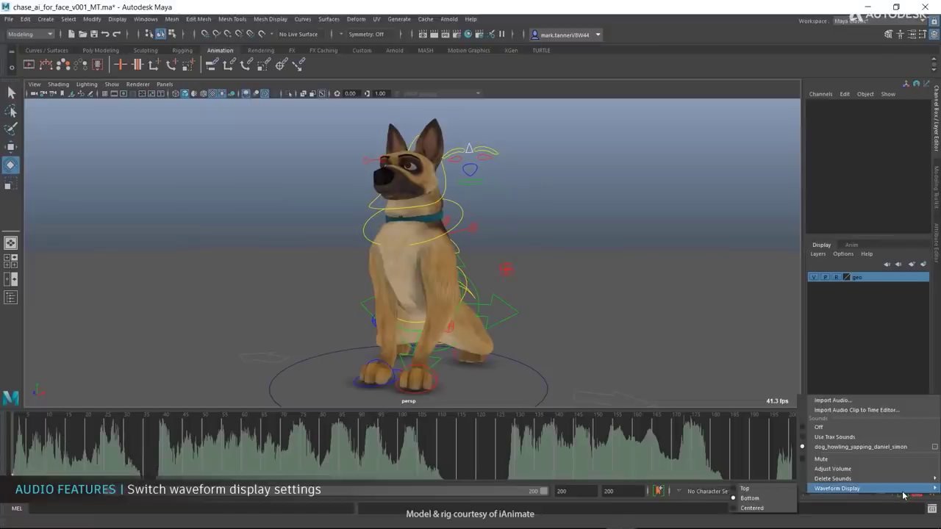
left_click(768, 491)
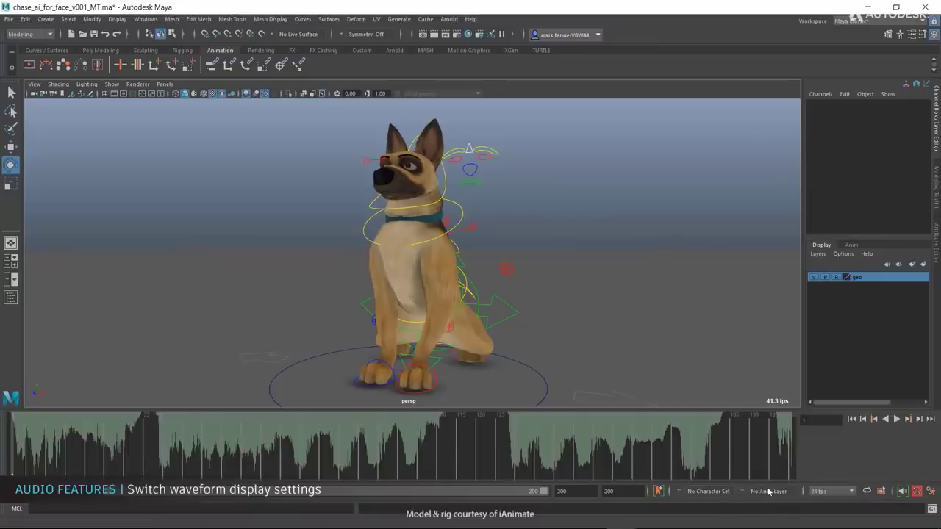
Switch the waveform display to Centered and bring up the sound options again.
left_click(912, 494)
mouse_move(846, 487)
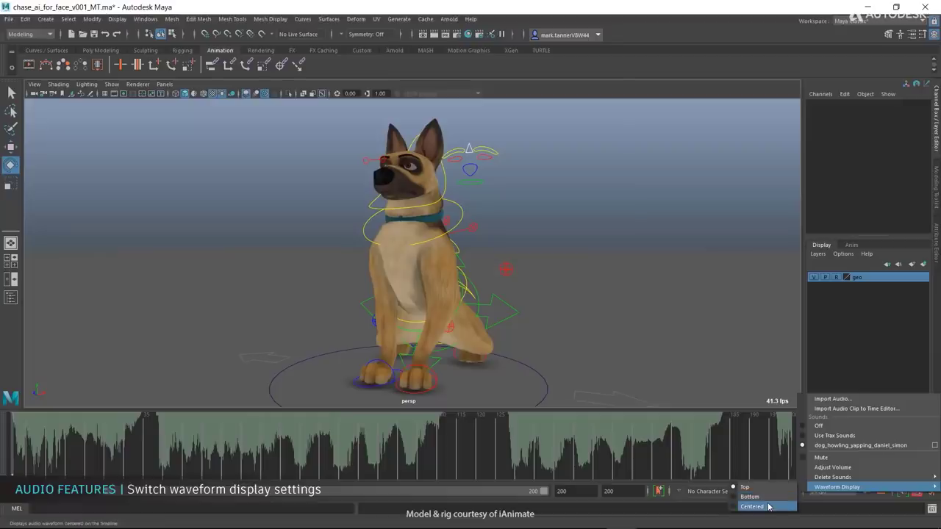
left_click(769, 507)
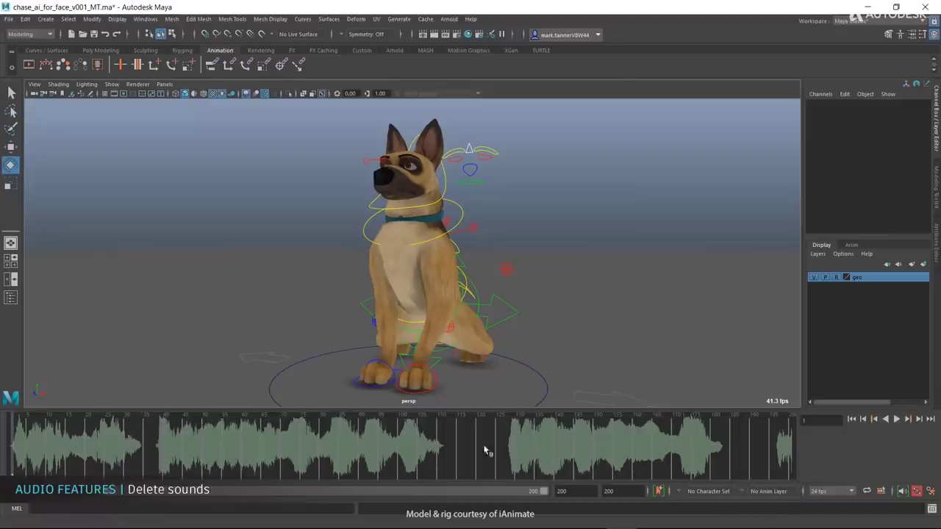
left_click(903, 491)
mouse_move(898, 479)
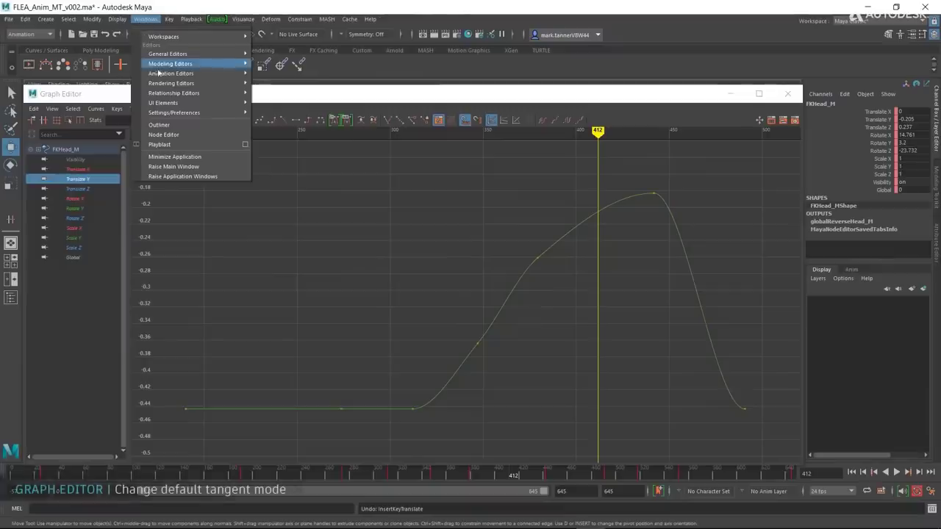
Save the Maya preferences from the Animation category.
mouse_move(189, 114)
left_click(273, 111)
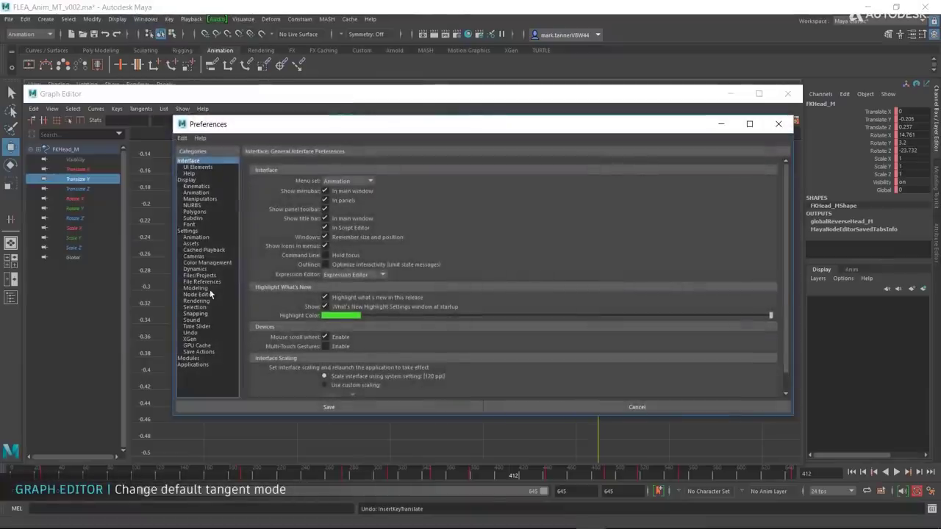
left_click(196, 236)
left_click(329, 406)
Show the Graph Editor's Default Tangent Weight and Default In/Out Tangent options.
left_click(95, 109)
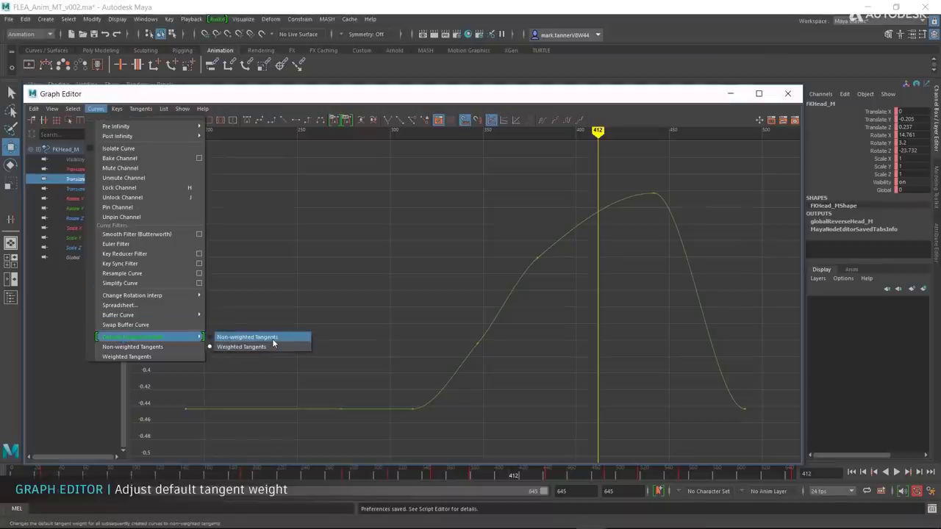
left_click(140, 109)
mouse_move(194, 240)
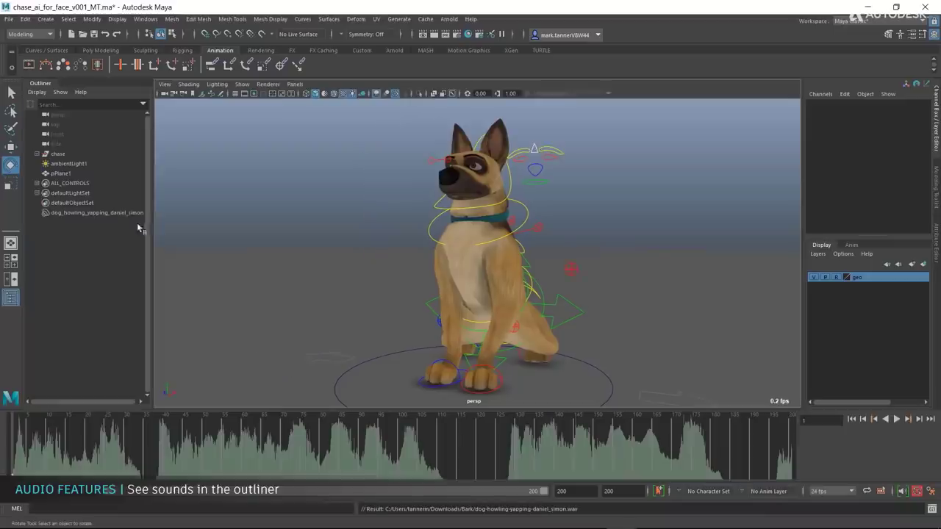
Select the dog howling audio node in a widened Outliner and show its Make Active Sound and Mute options.
left_click(110, 213)
left_click_drag(152, 231, 211, 234)
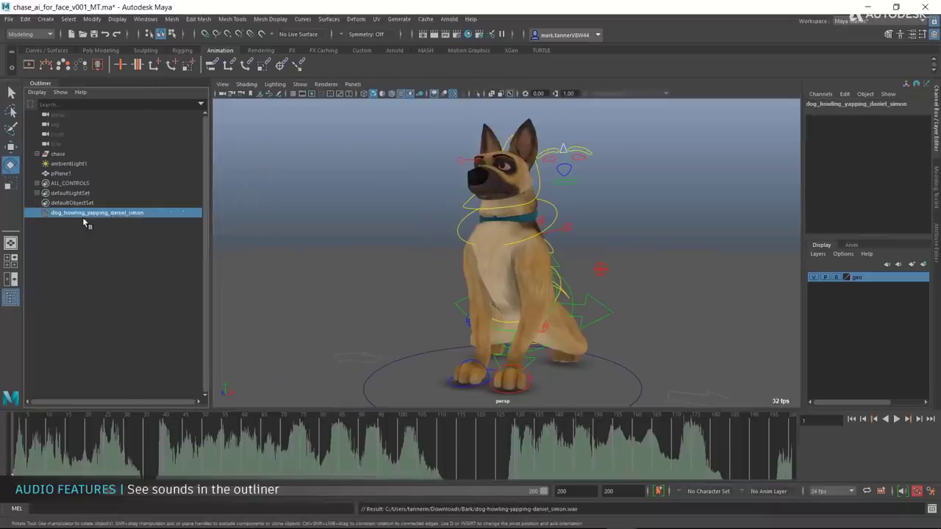
right_click(87, 218)
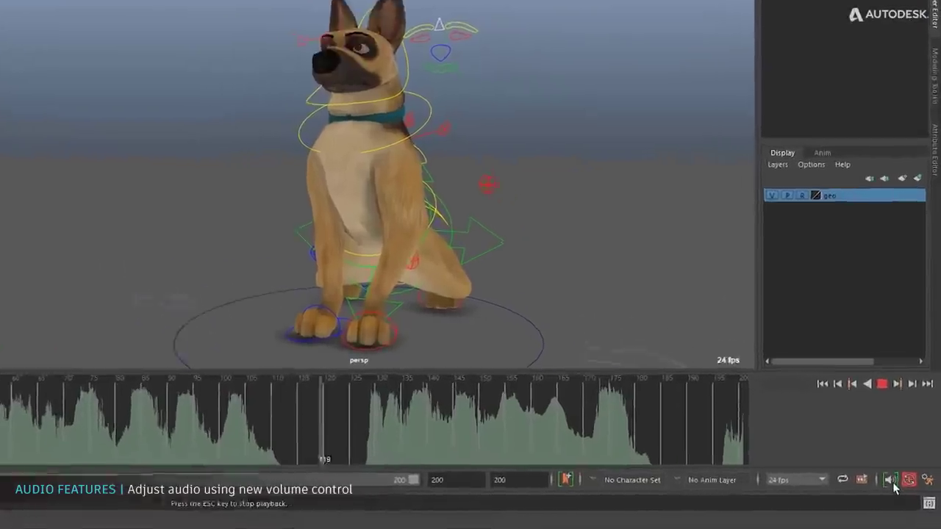
mouse_move(905, 497)
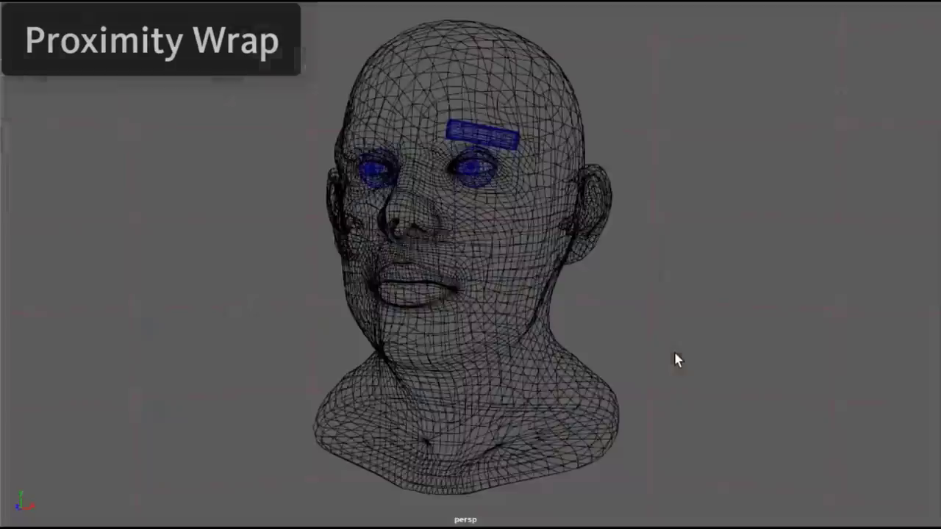
Raise and rotate the brow cylinder to crease the blue head's brow.
scroll(676, 361, "up", 6)
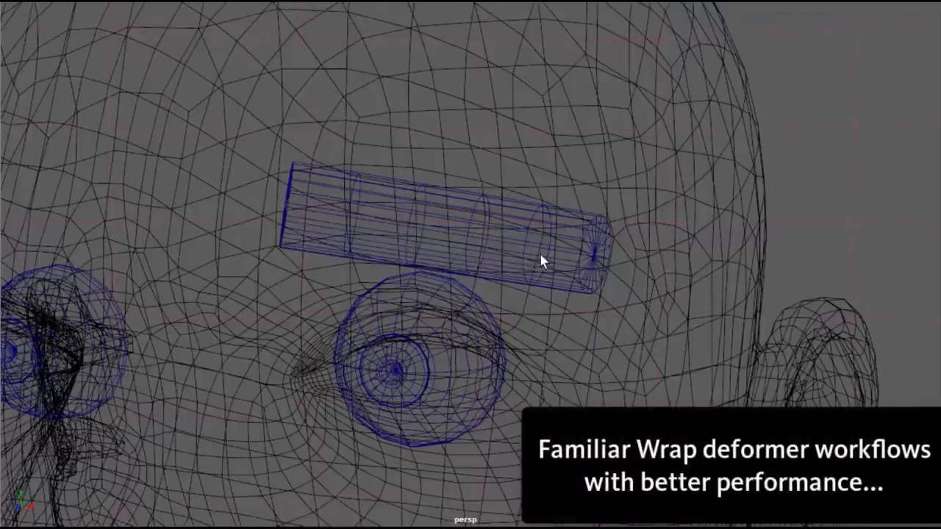
left_click(542, 262)
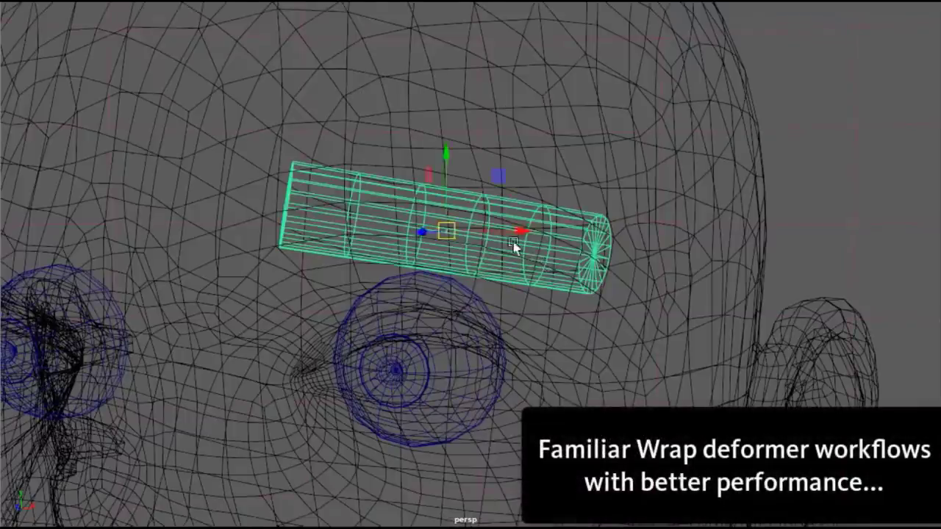
left_click_drag(447, 162, 473, 128)
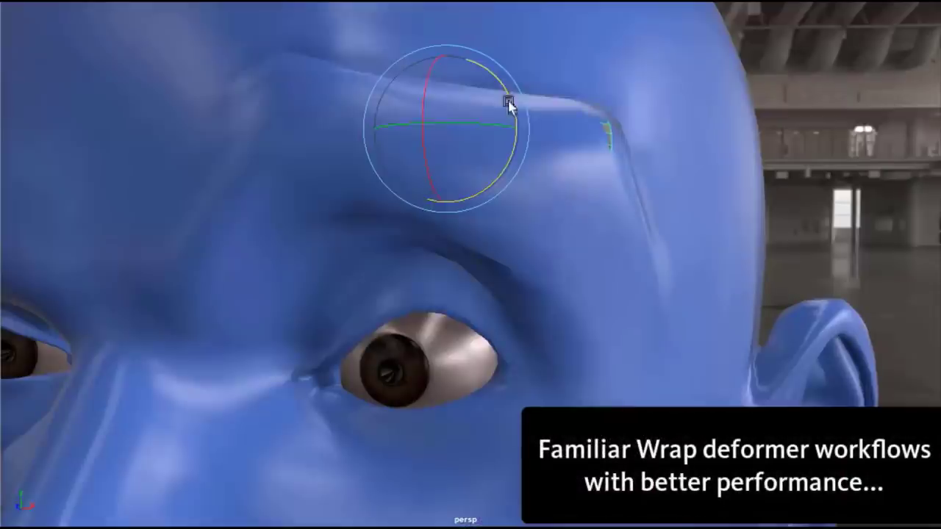
mouse_move(506, 99)
left_mouse_down()
mouse_move(483, 57)
mouse_move(494, 106)
mouse_move(484, 70)
left_mouse_up()
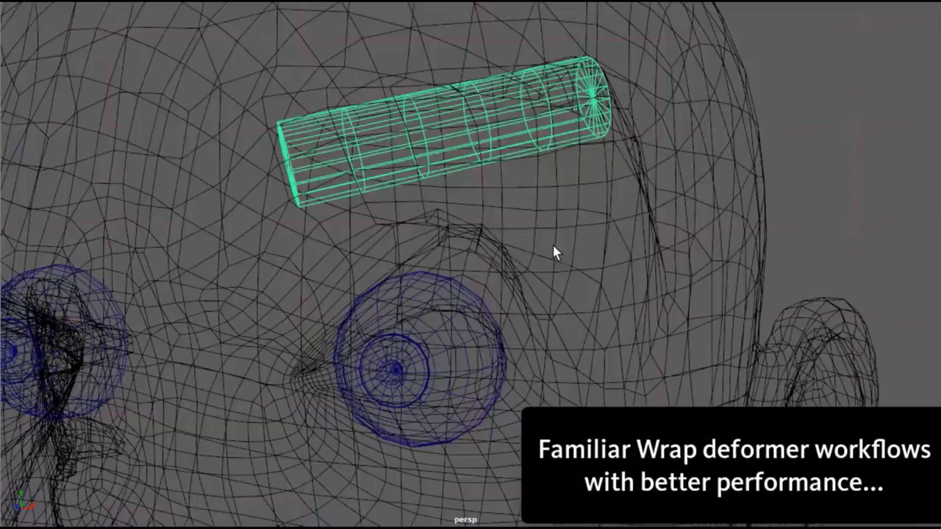
Increase the lattice's S Divisions to 10 and view the head shaded.
key("space")
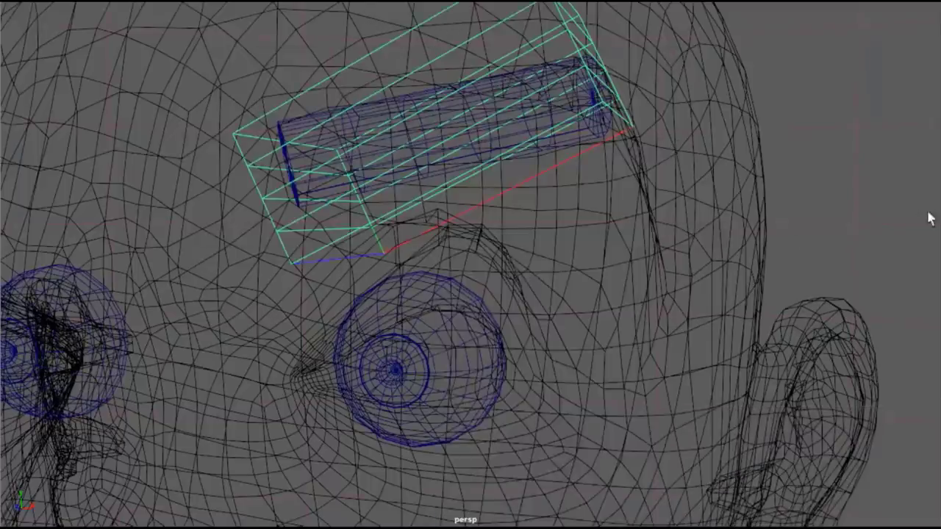
key("ctrl+a")
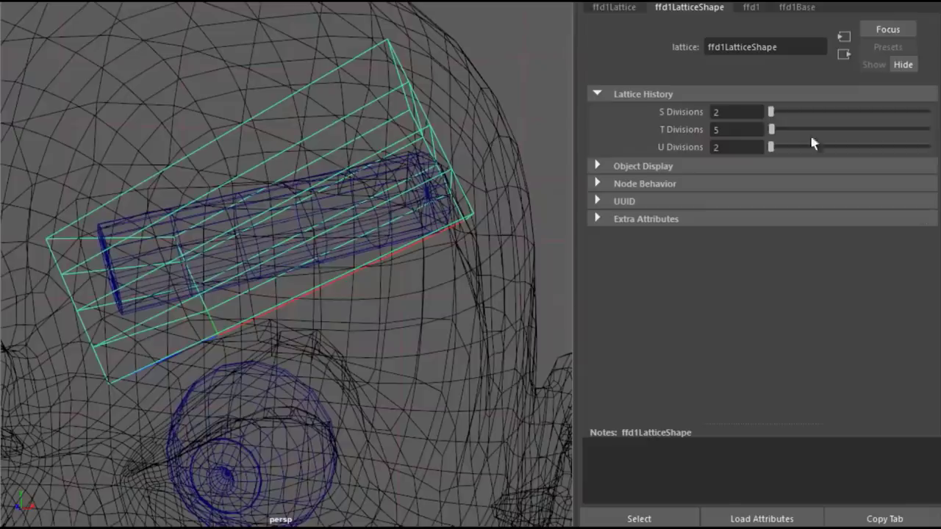
left_click_drag(772, 111, 777, 112)
left_click_drag(503, 267, 357, 312, "alt")
key("5")
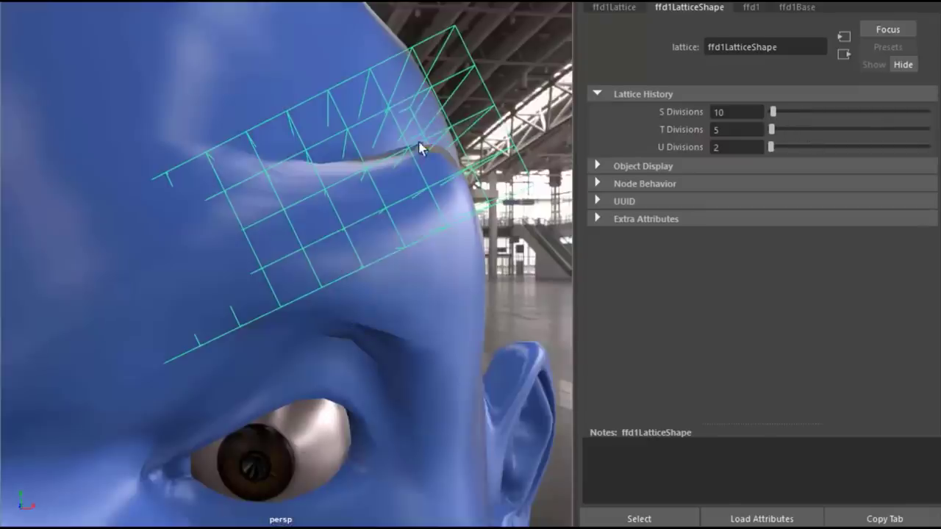
Lasso groups of brow lattice points and move and rotate them to reshape the brow.
right_click_drag(414, 126, 409, 106)
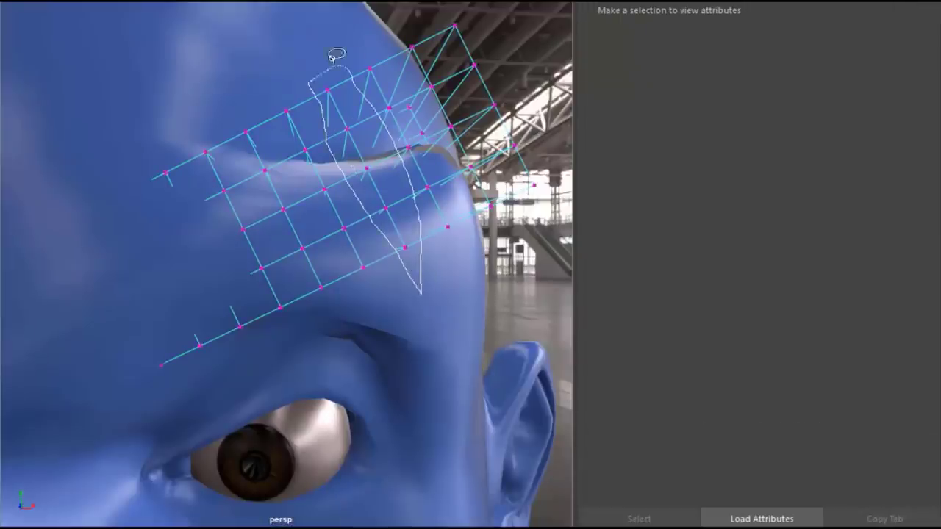
left_click_drag(336, 55, 332, 63)
key("w")
mouse_move(367, 172)
left_mouse_down("alt")
mouse_move(361, 139)
mouse_move(416, 171)
mouse_move(403, 166)
left_mouse_up("alt")
left_click_drag(326, 42, 445, 184)
left_click_drag(379, 122, 446, 298)
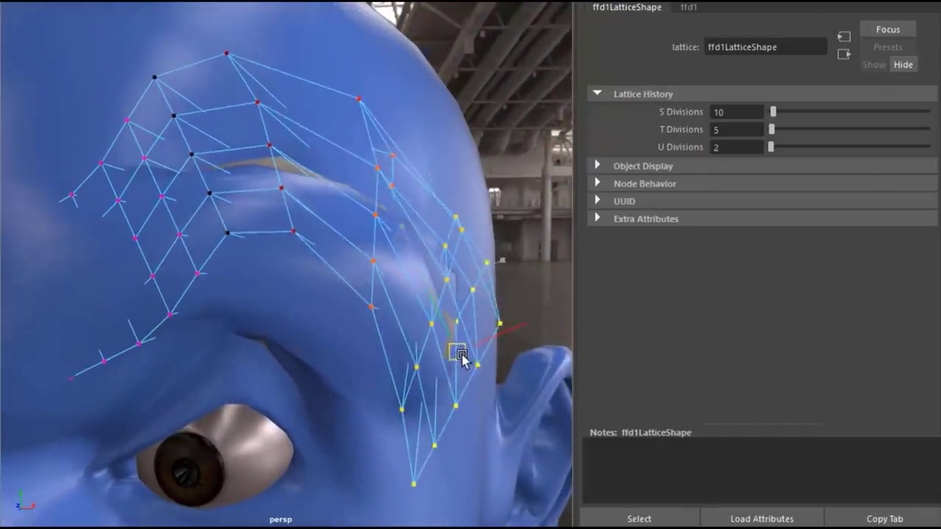
left_click_drag(461, 357, 177, 307, "alt")
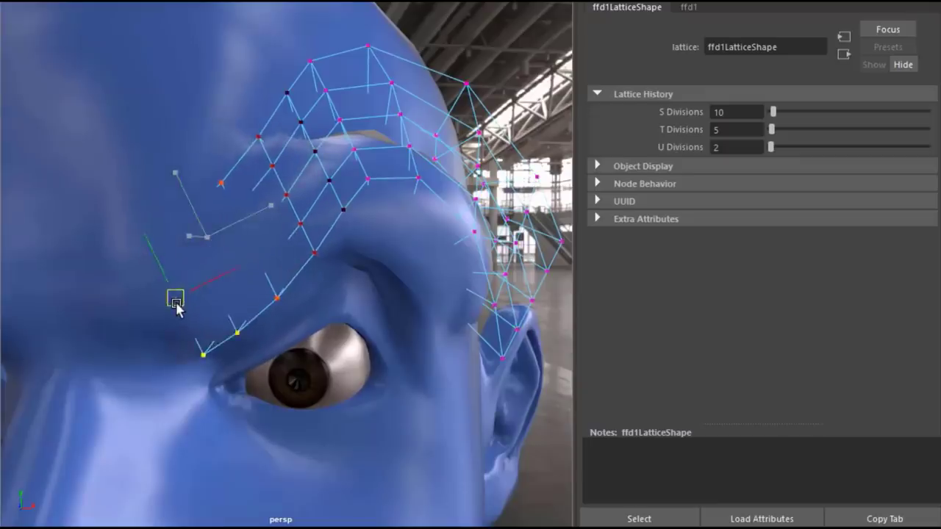
key("e")
left_click_drag(217, 242, 243, 277)
key("w")
left_click_drag(176, 302, 174, 281)
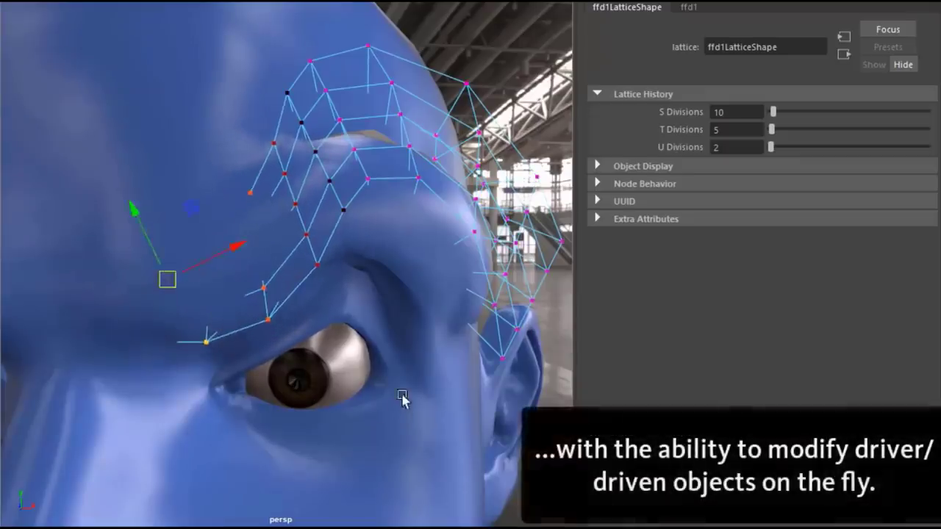
left_click(403, 398)
Add a Proximity Wrap from the cage to the cartoon head and select brow_CTRL.
left_click_drag(466, 350, 475, 336, "alt")
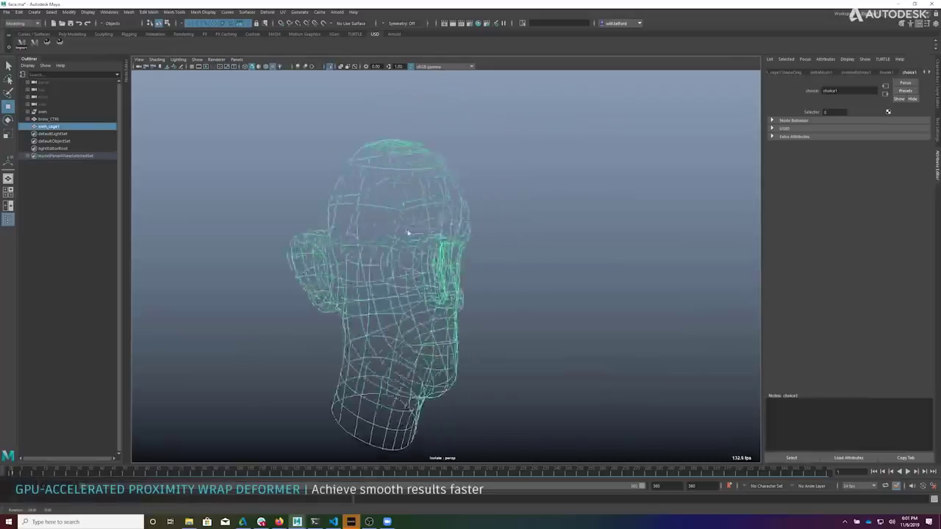
left_click_drag(408, 233, 341, 228, "alt")
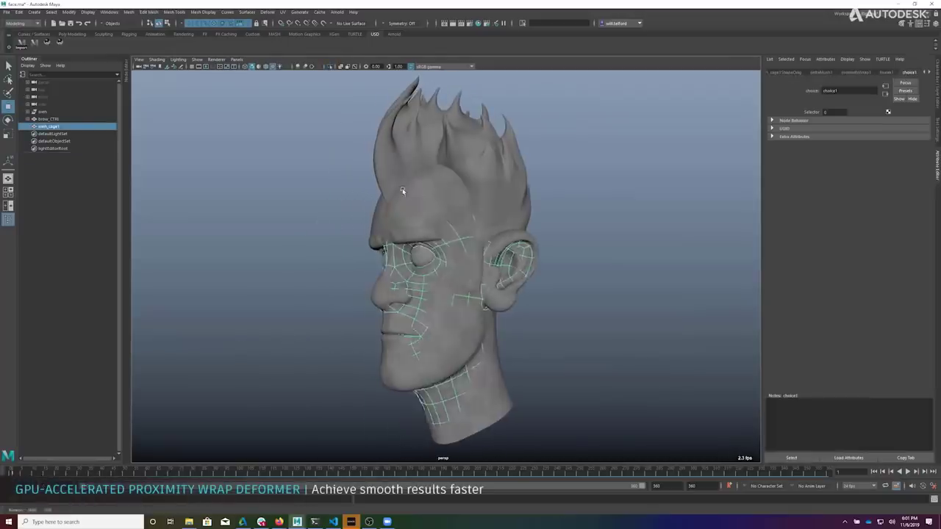
left_click(267, 12)
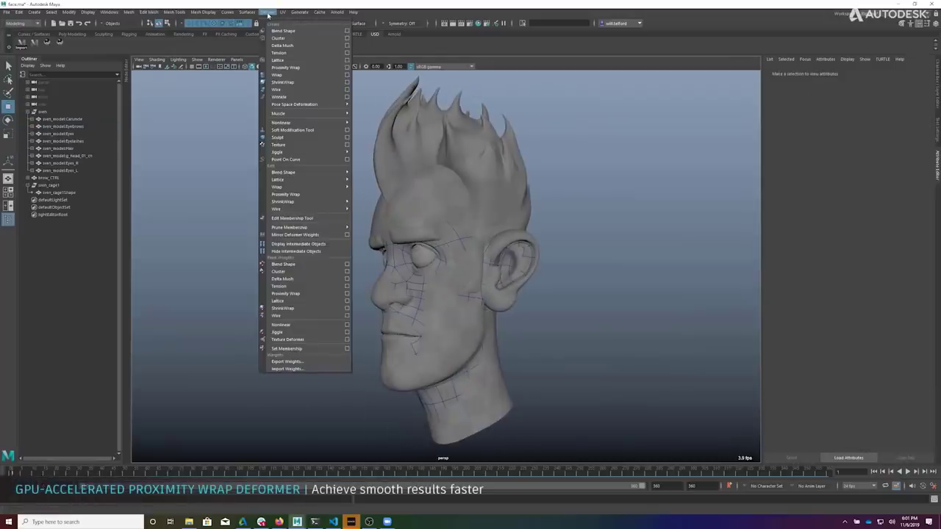
left_click(309, 69)
left_click(506, 414)
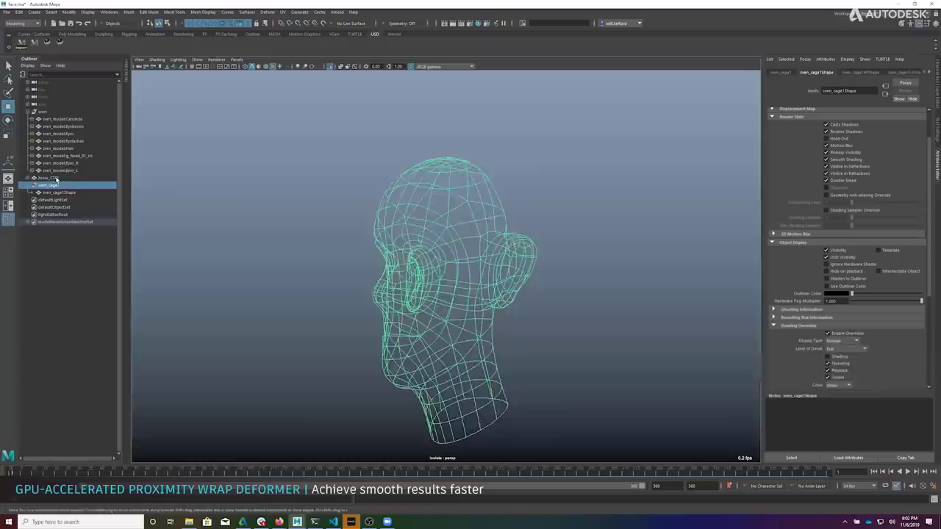
left_click(386, 192)
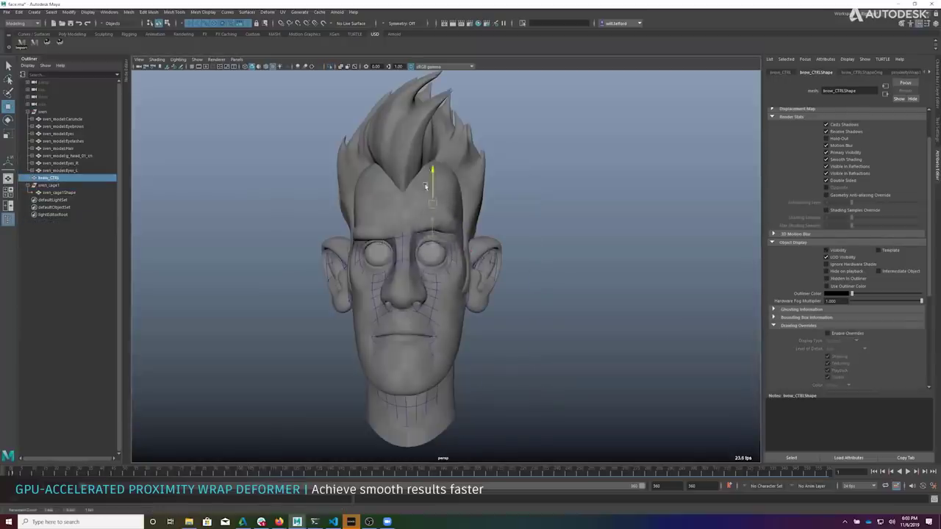
Drag the brow and head skin slide controls, raising BrowSqueezerCntr_R to Translate Y 0.479.
left_click_drag(425, 186, 427, 221)
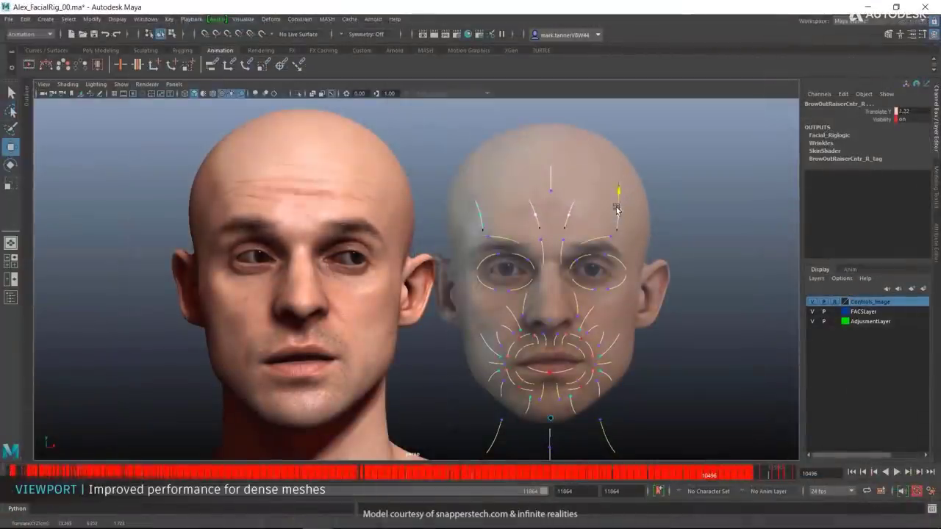
left_click_drag(617, 209, 616, 220)
left_click_drag(551, 186, 553, 177)
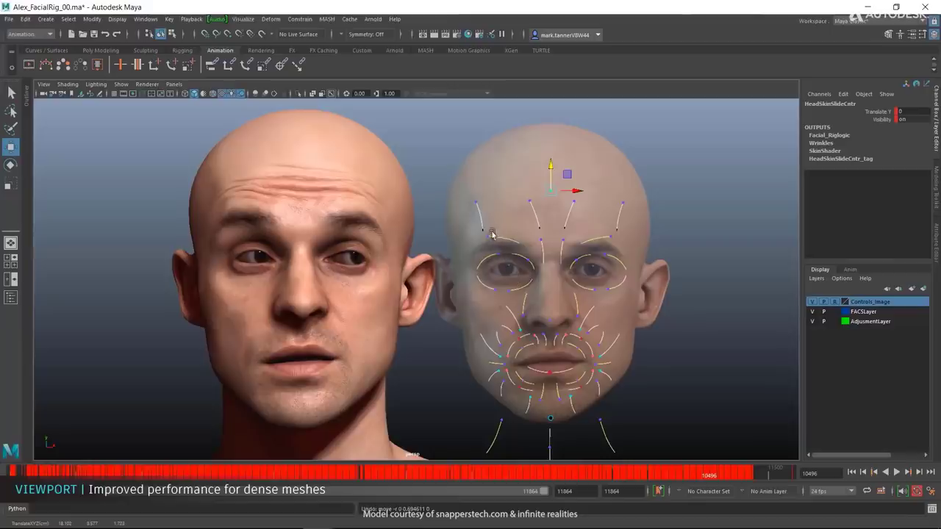
left_click(609, 239)
left_click_drag(613, 213, 602, 240)
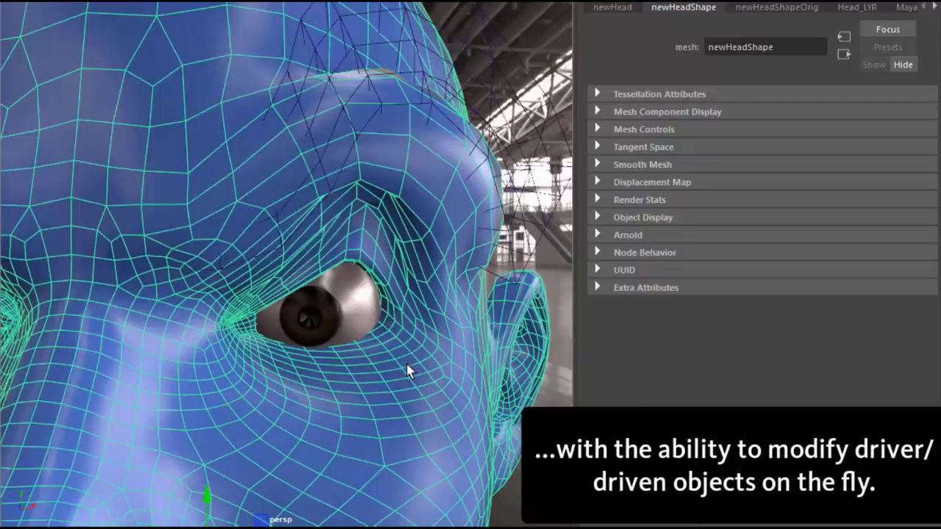
Smooth the blue head mesh with Mesh > Smooth from the hotbox.
key("space")
left_click(34, 143)
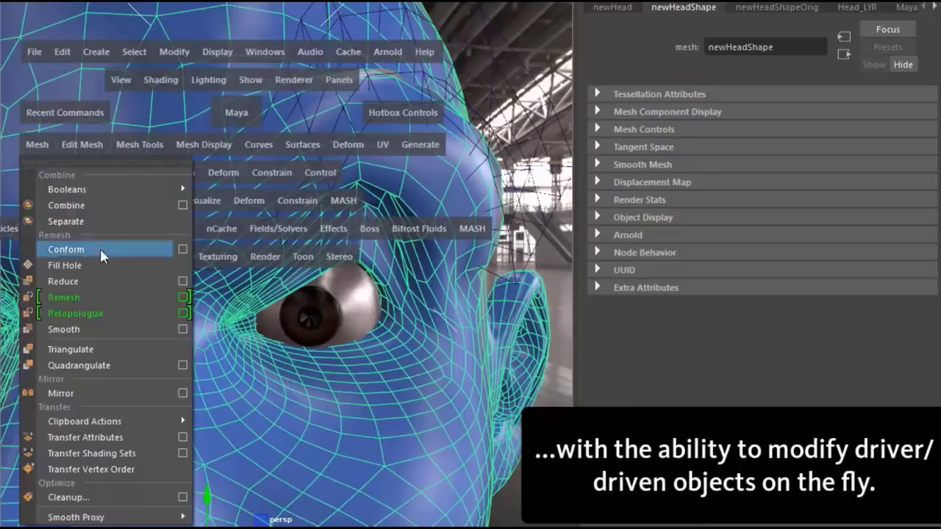
left_click(121, 328)
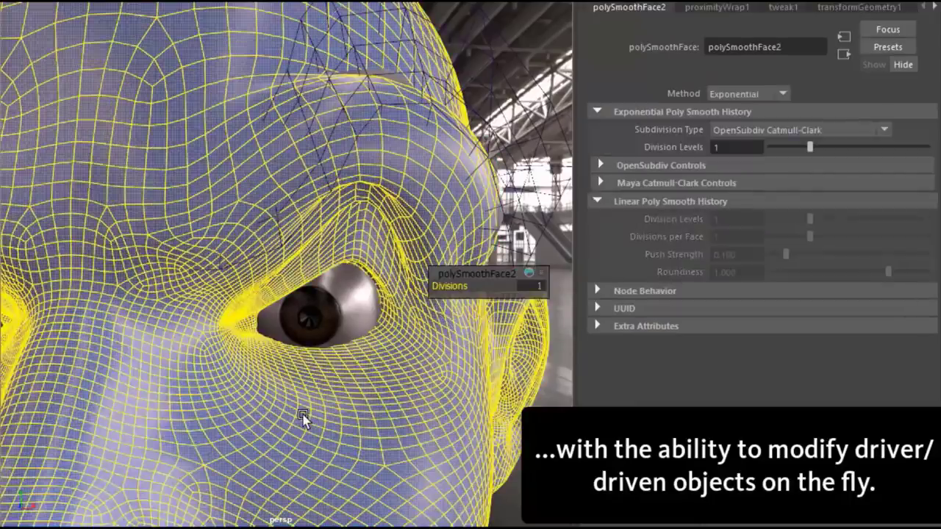
left_click(303, 417)
key("Escape")
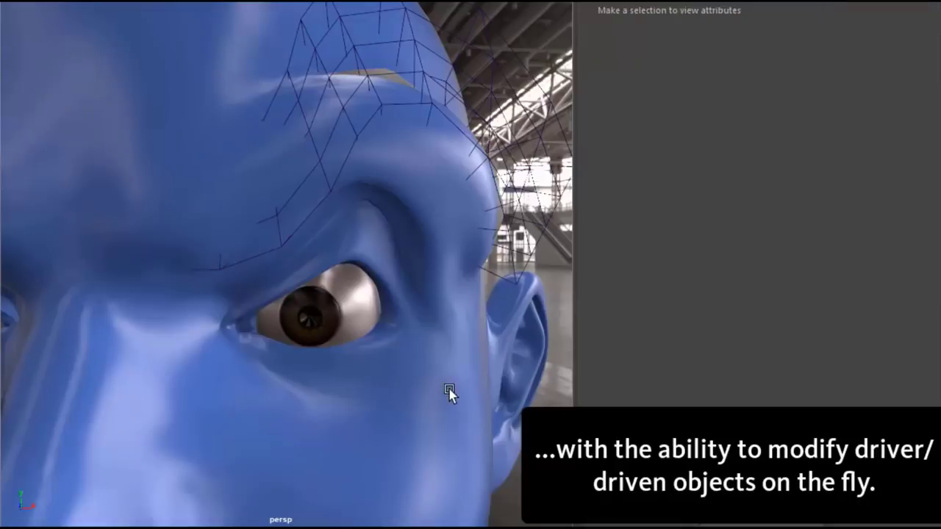
Raise the eyebrow cylinder's Subdivisions Height from 5 to 15.
key("4")
left_click(384, 76)
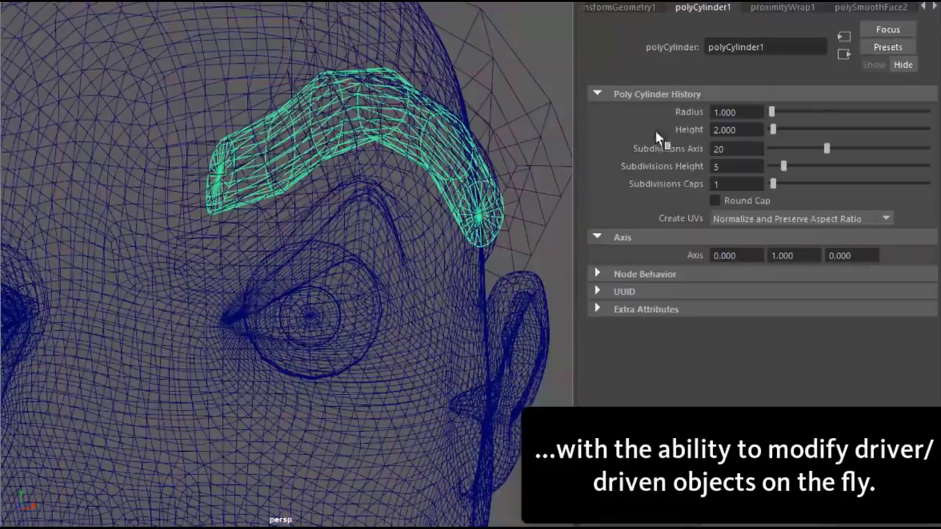
left_click_drag(784, 167, 814, 170)
key("5")
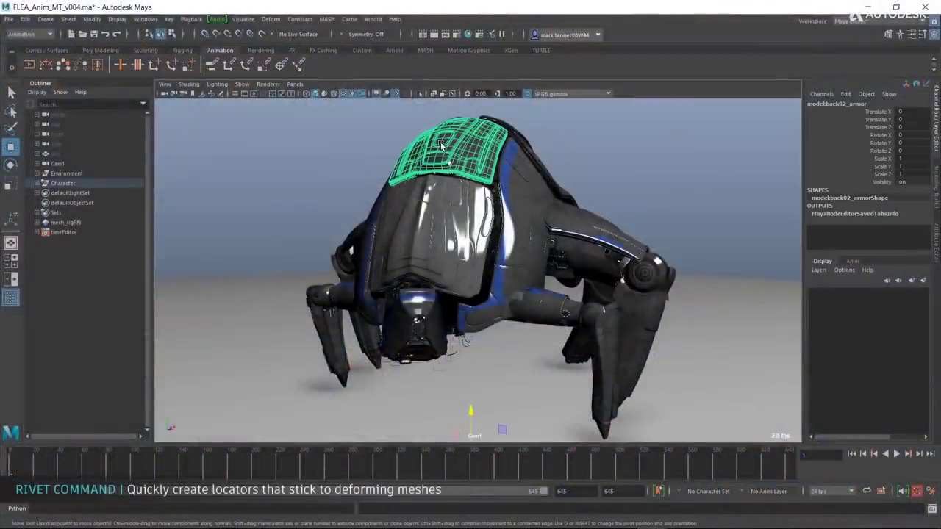
Frame the flea robot's back armor and pin a rivet locator to it.
key("f")
left_click_drag(441, 146, 461, 257, "alt")
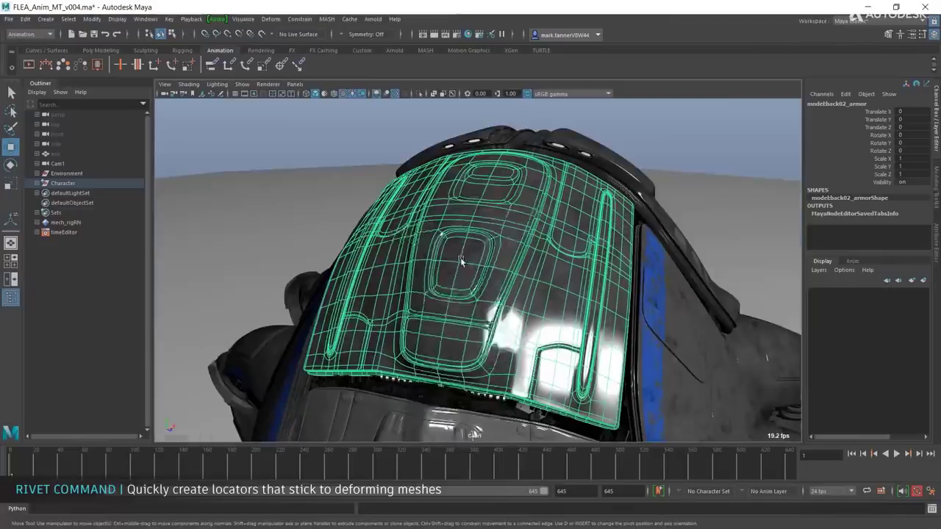
right_click(461, 258)
right_click_drag(460, 257, 551, 227)
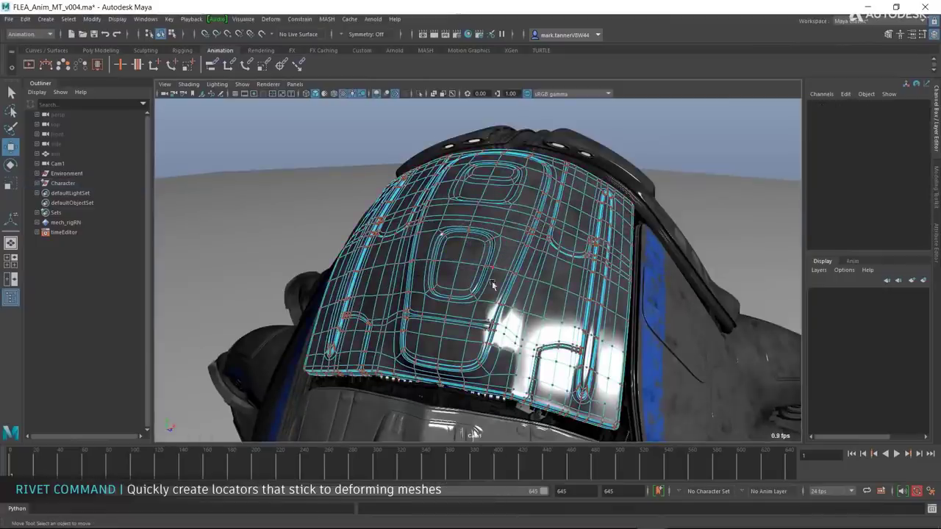
mouse_move(511, 283)
left_mouse_down("alt")
mouse_move(464, 272)
mouse_move(504, 275)
left_mouse_up("alt")
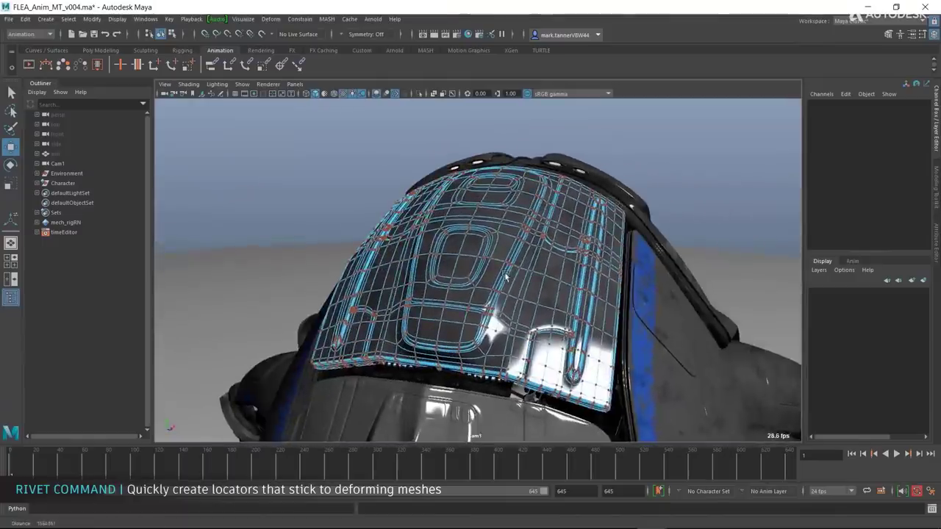
right_click_drag(504, 272, 472, 263, "alt")
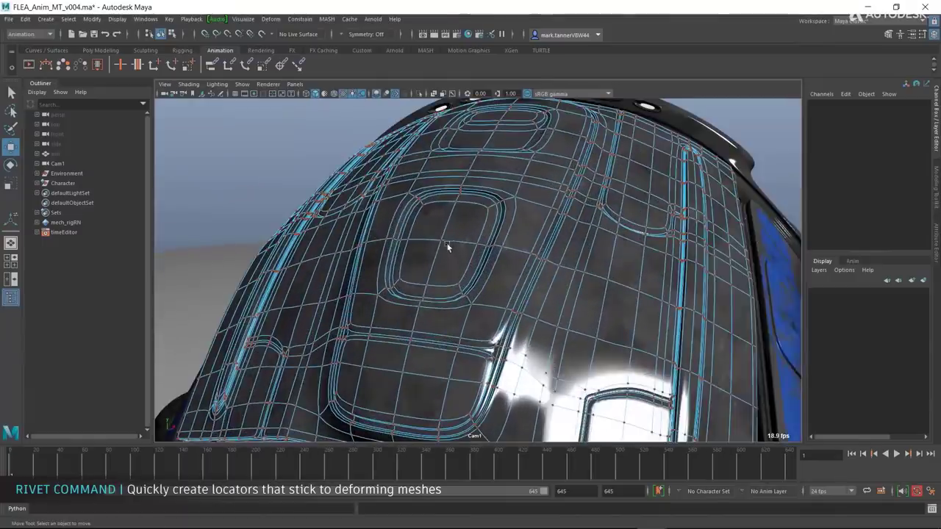
left_click(443, 245)
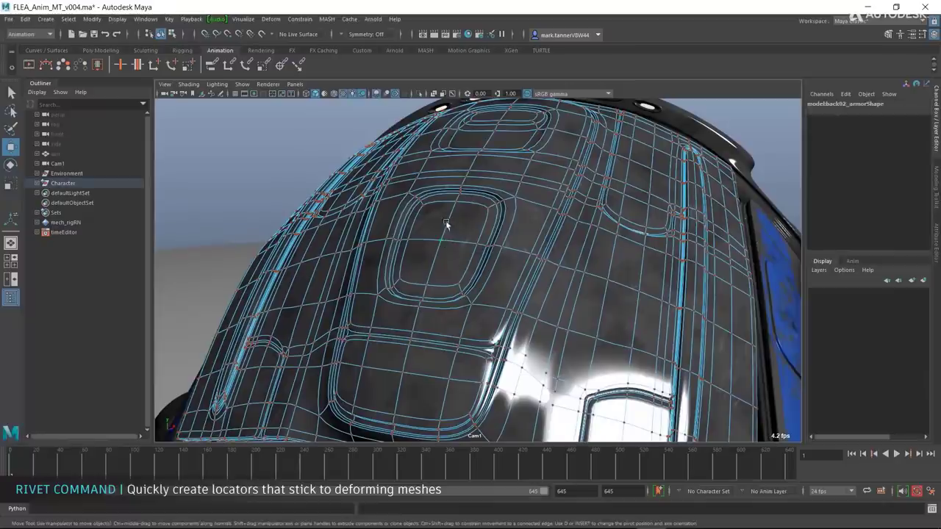
left_click(300, 20)
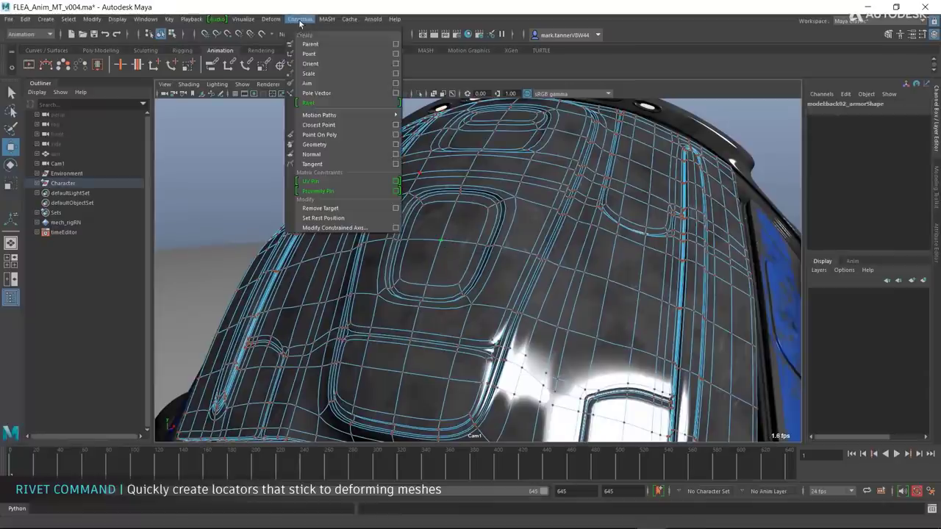
left_click(349, 103)
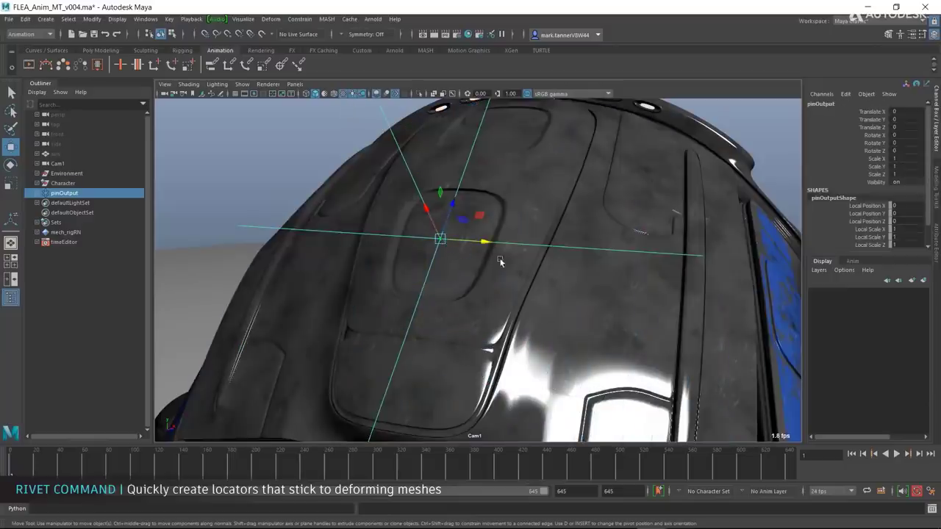
Play the animation to check the rivet follows, then add a polygon cube.
key("alt+v")
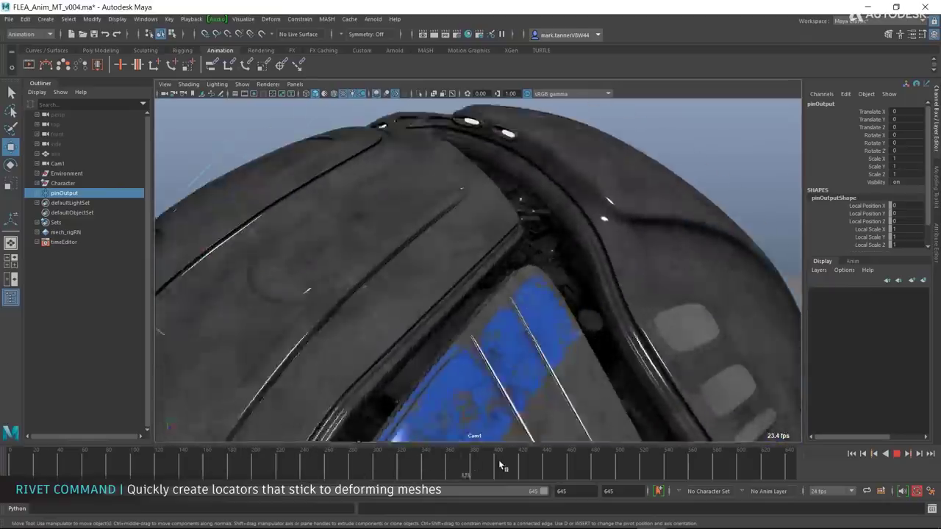
key("alt+v")
left_click(100, 50)
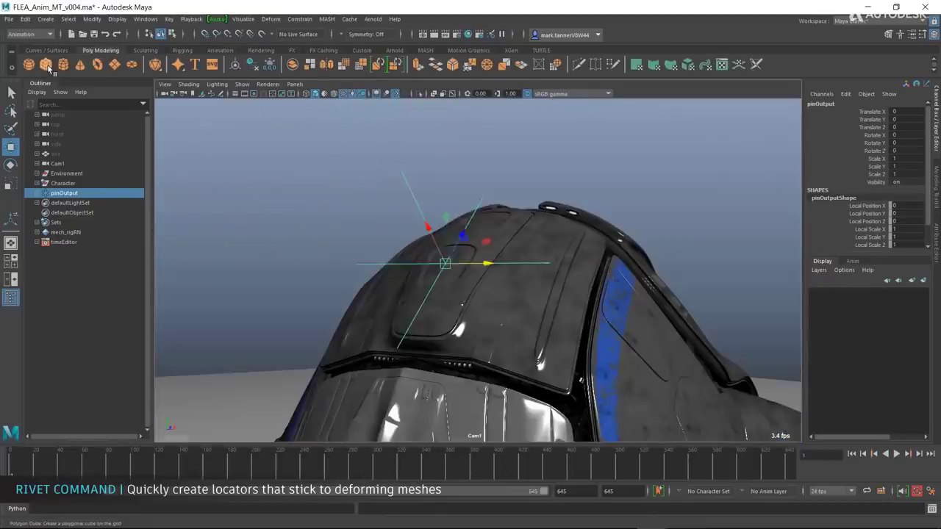
left_click(45, 65)
left_click(689, 152)
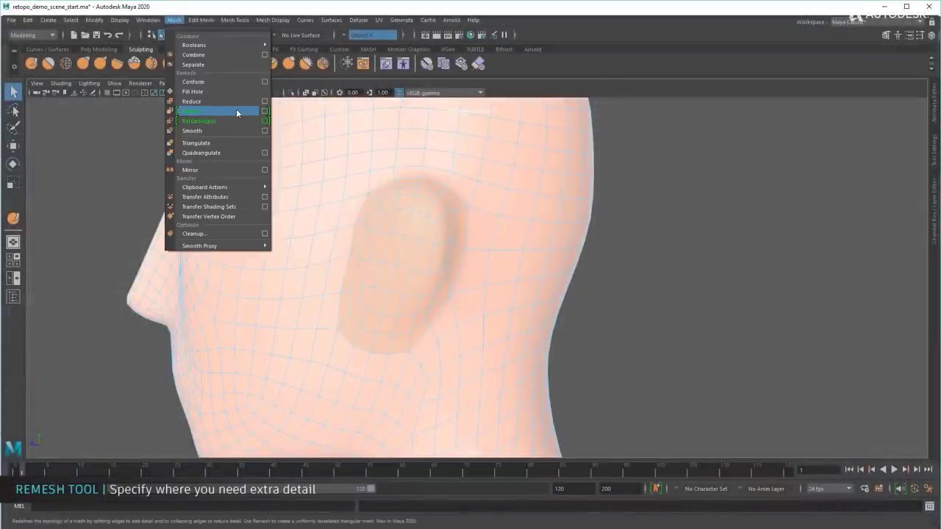
Remesh the head at collapse threshold about 20, sculpt the ear, then orbit the retopologized dragon.
left_click(236, 111)
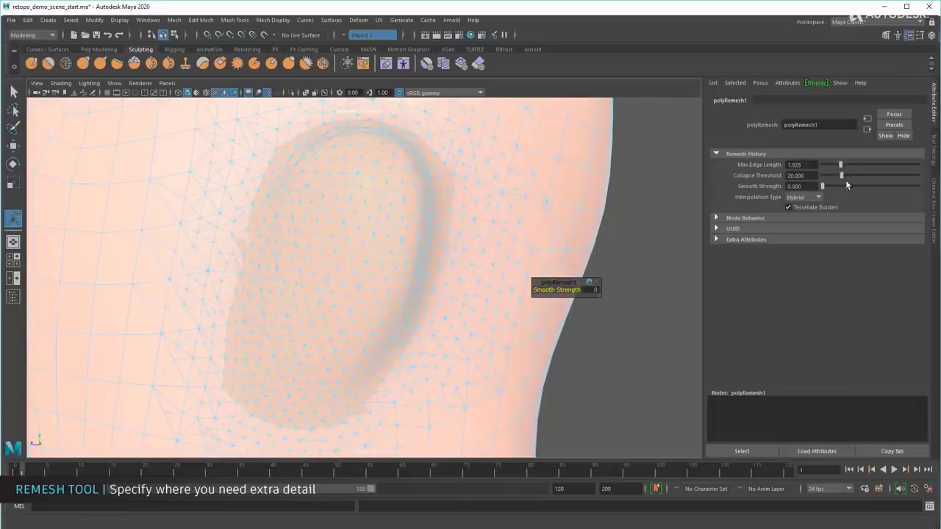
left_click_drag(878, 176, 841, 176)
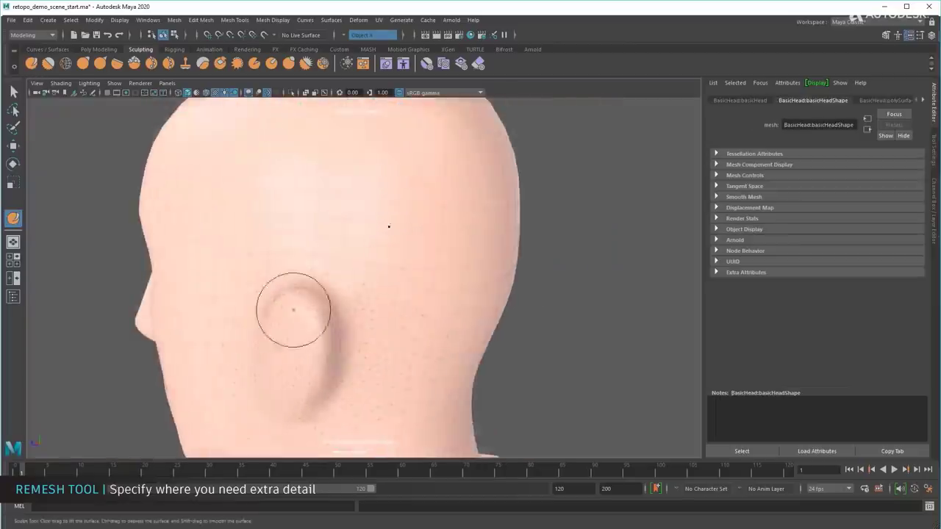
mouse_move(287, 311)
left_mouse_down()
mouse_move(330, 254)
mouse_move(353, 330)
left_mouse_up()
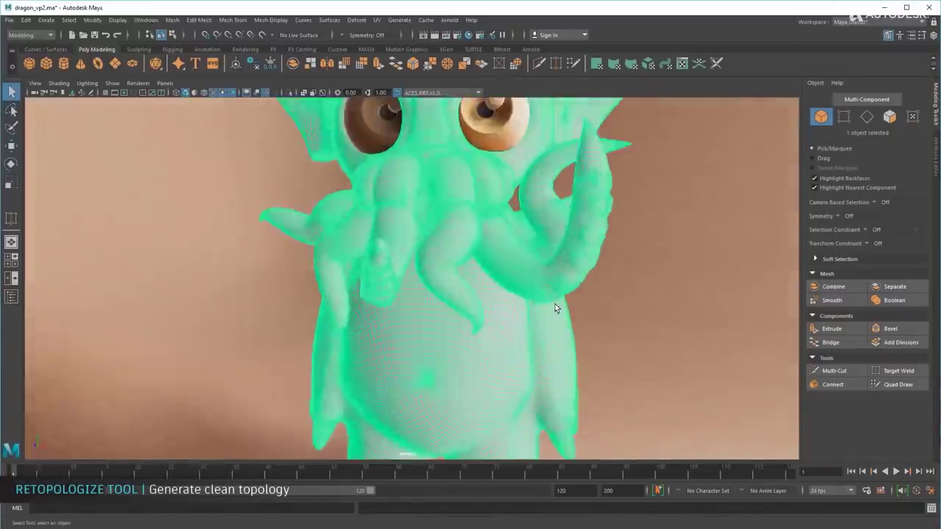
right_click_drag(557, 304, 413, 343, "alt")
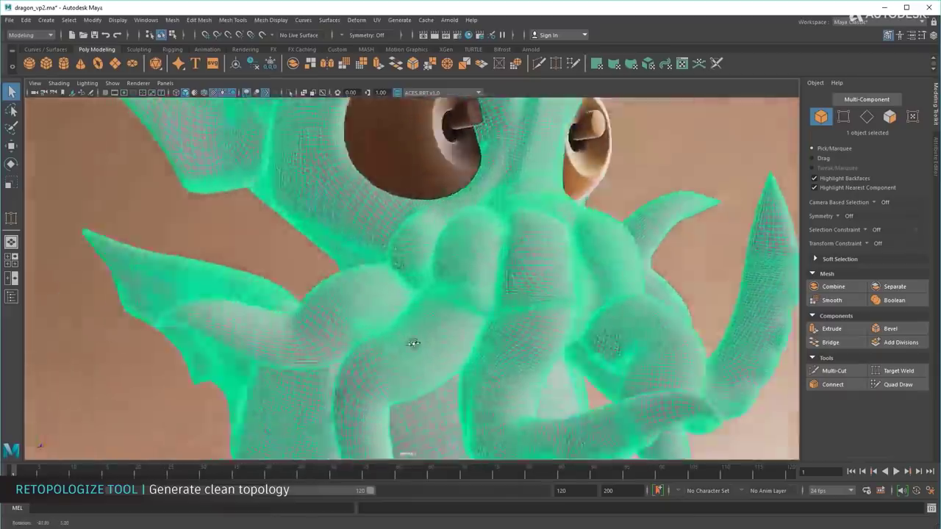
left_click_drag(413, 344, 508, 342, "alt")
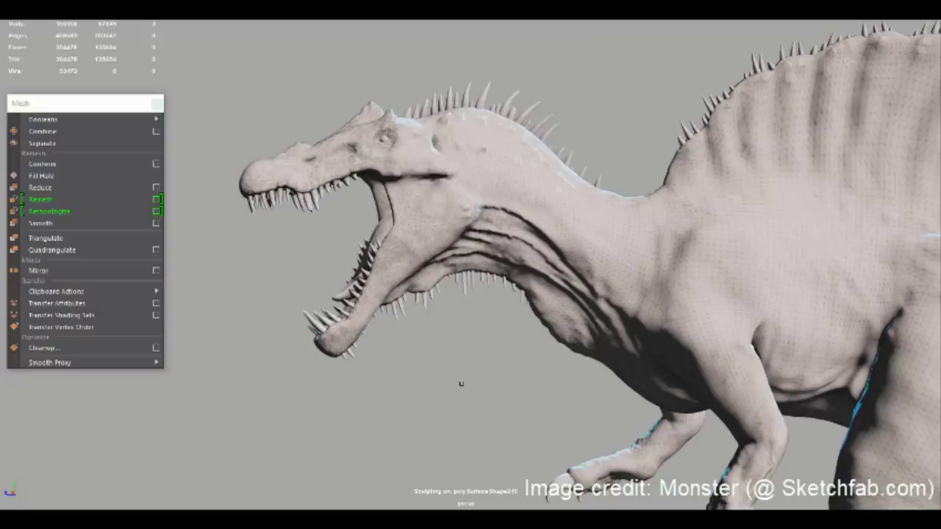
Remesh the open-jawed dinosaur head into denser triangles.
scroll(461, 383, "up", 5)
left_click_drag(458, 382, 687, 459, "alt")
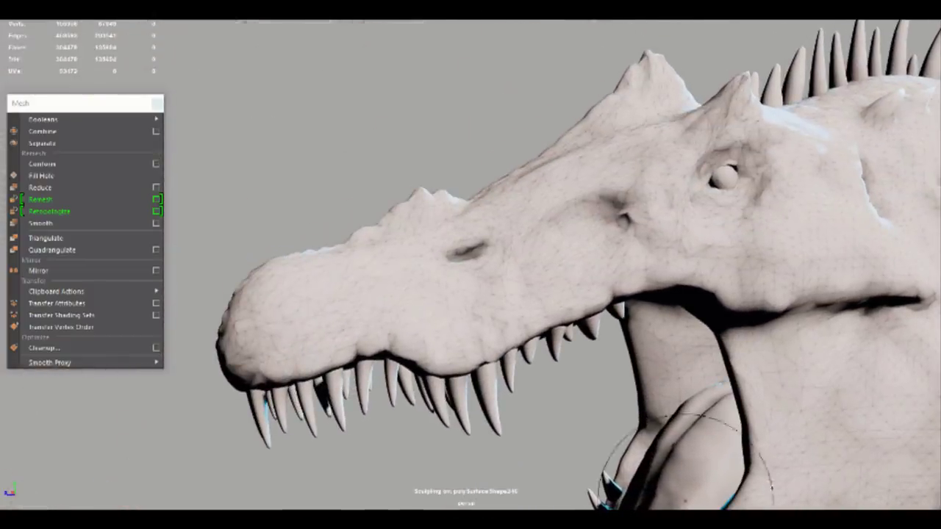
key("q")
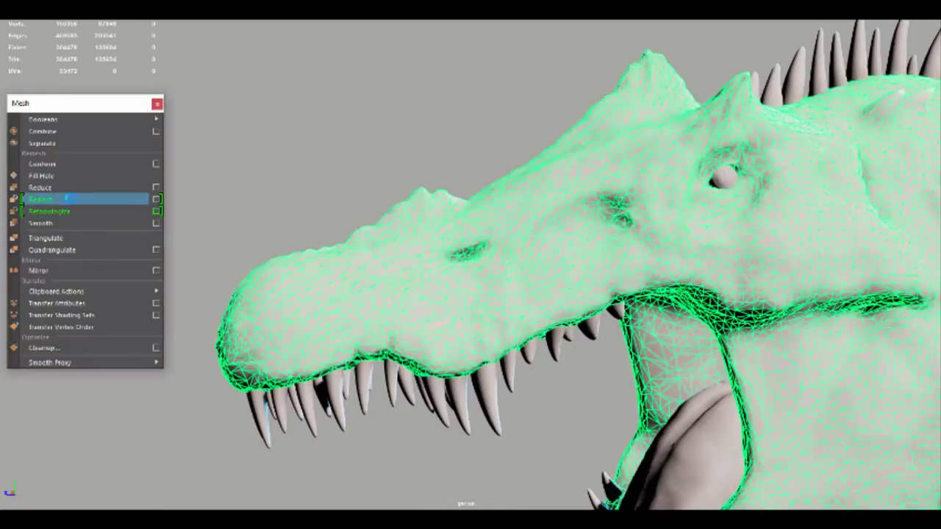
left_click(72, 200)
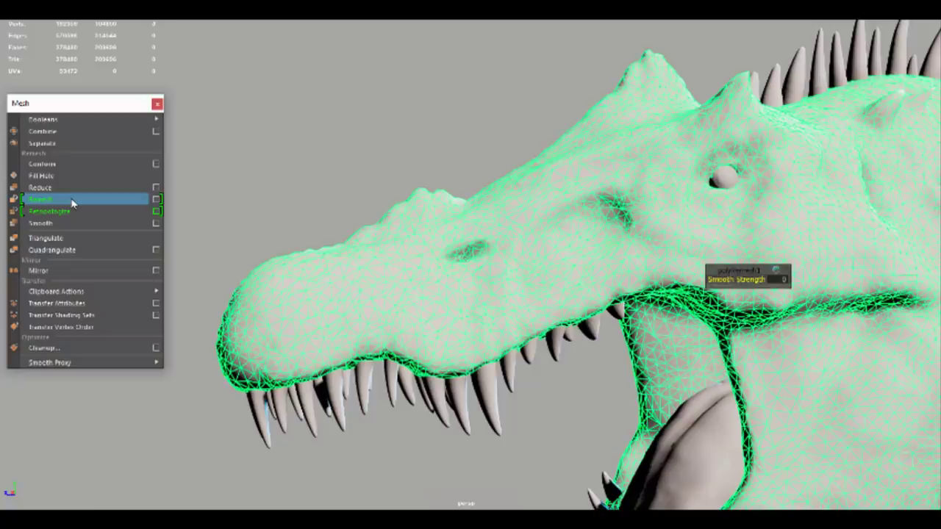
key("y")
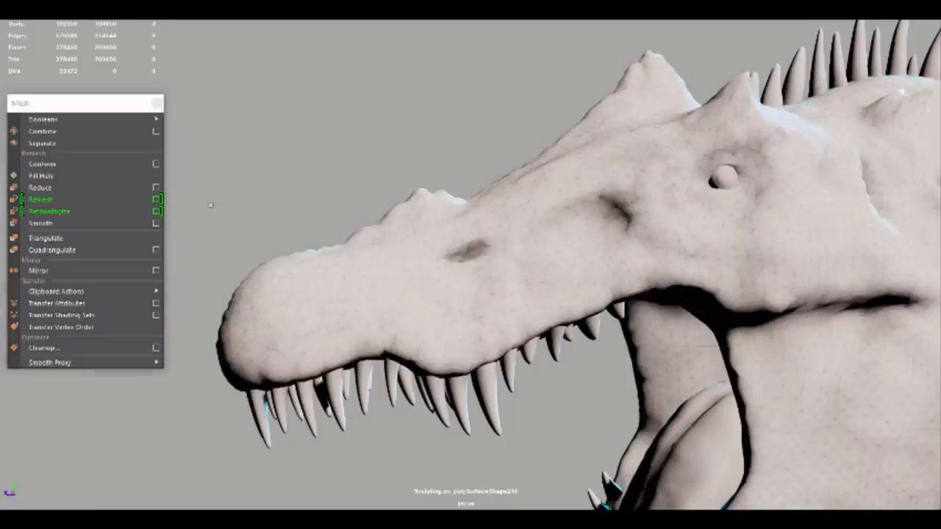
Retopologize the dinosaur head into clean quads, inspect it, then remesh the head model's ear.
key("q")
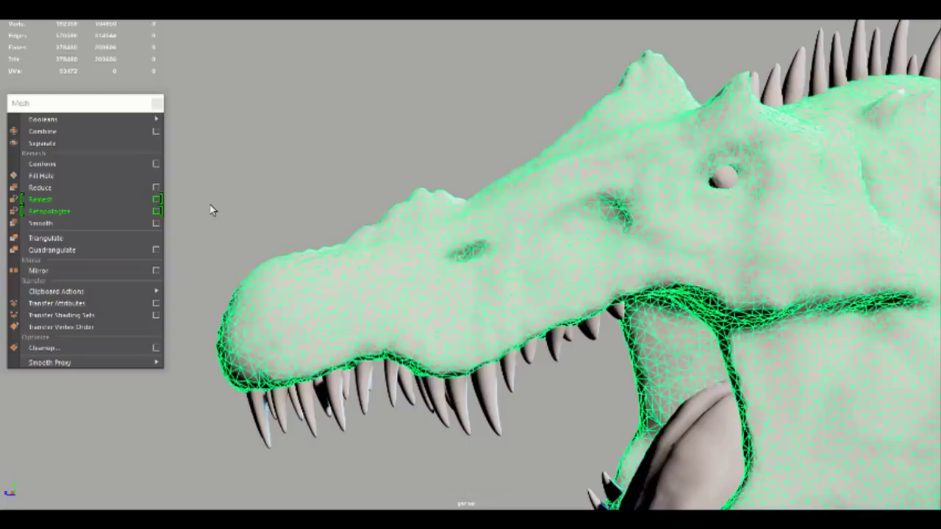
left_click(85, 211)
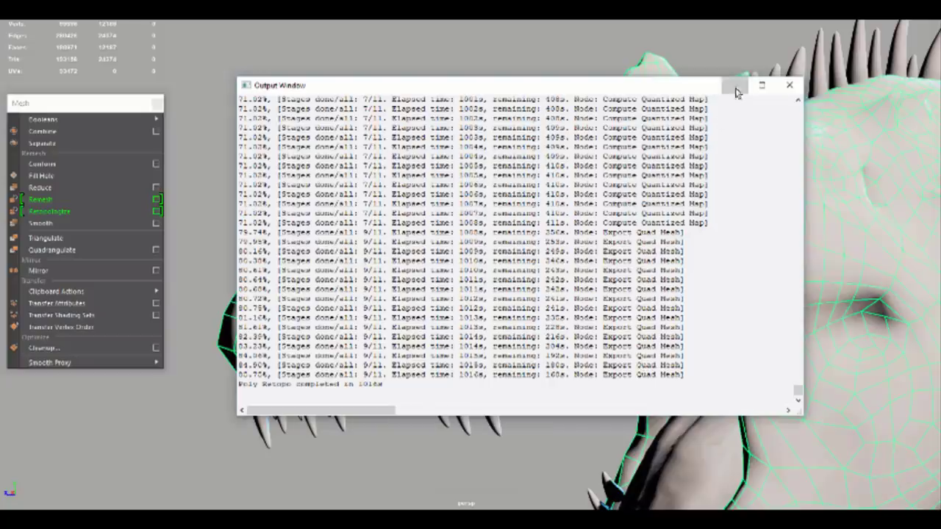
left_click(736, 88)
scroll(577, 441, "down", 5)
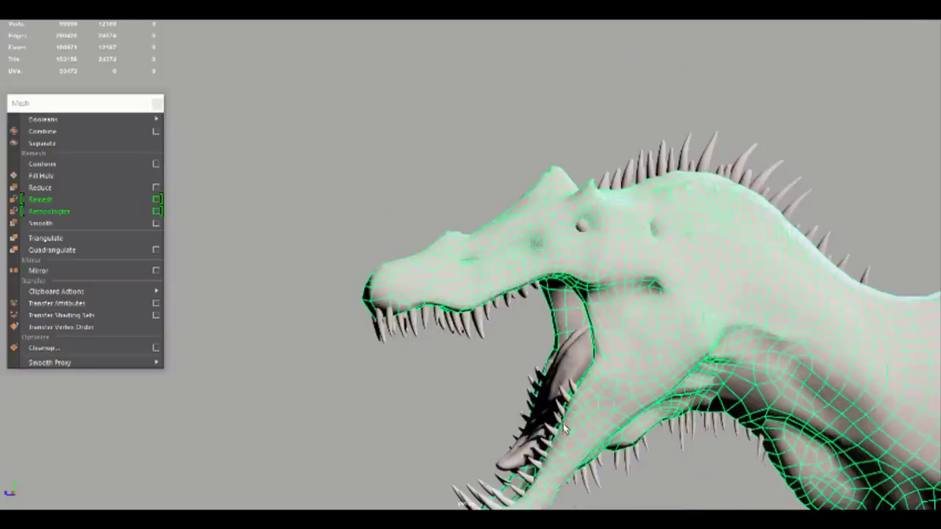
left_click_drag(562, 428, 529, 397, "alt")
middle_click_drag(529, 398, 499, 359, "alt")
left_click_drag(499, 359, 532, 361, "alt")
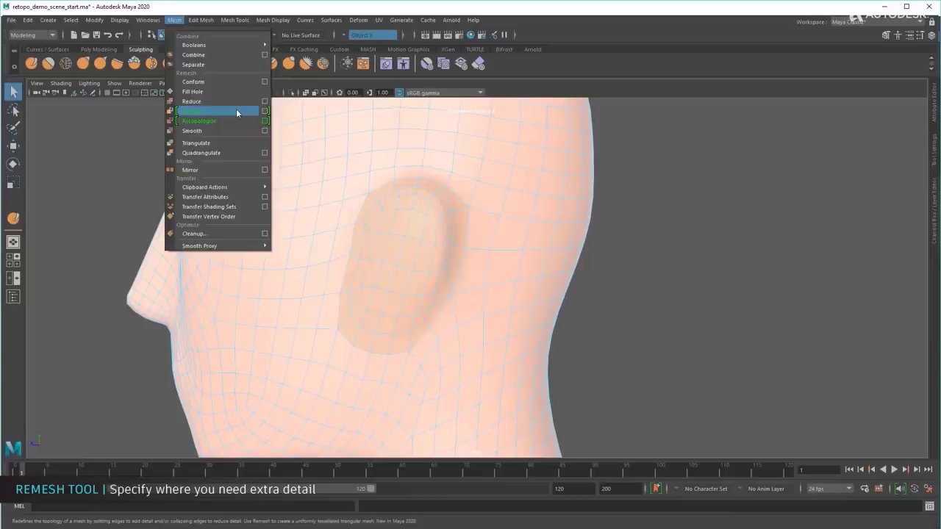
left_click(236, 111)
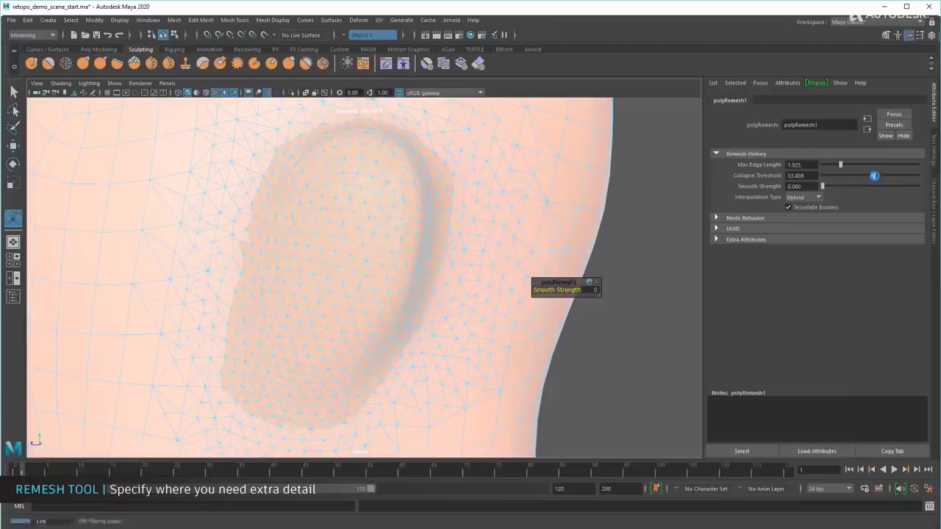
Raise the ear remesh collapse threshold to about 67.5 and view the back of the head.
left_click_drag(875, 176, 840, 181)
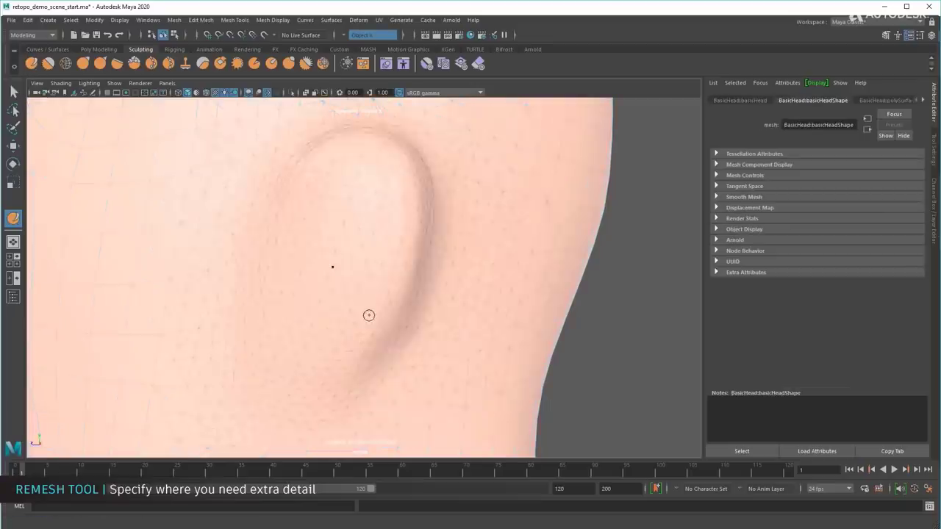
mouse_move(367, 315)
left_mouse_down("alt")
mouse_move(416, 319)
mouse_move(309, 294)
mouse_move(316, 312)
mouse_move(346, 250)
mouse_move(321, 262)
mouse_move(331, 221)
left_mouse_up("alt")
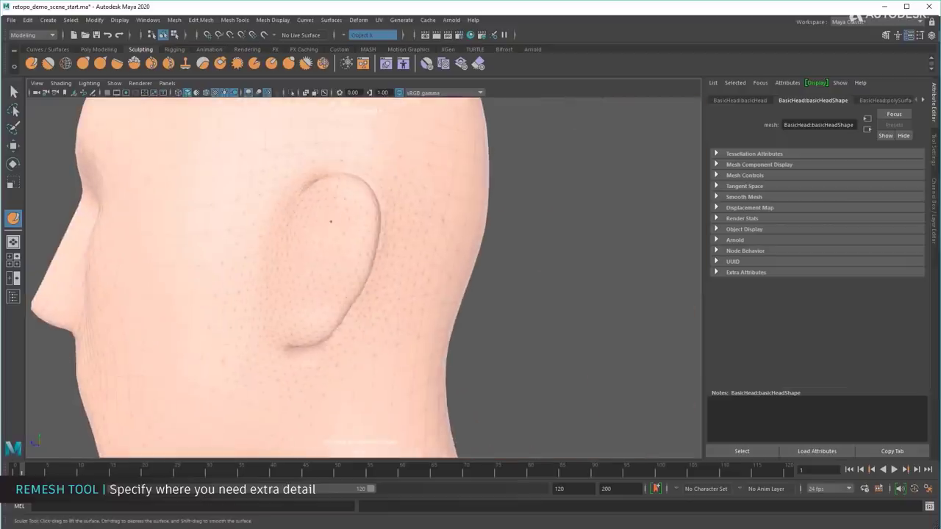
scroll(321, 257, "up", 2)
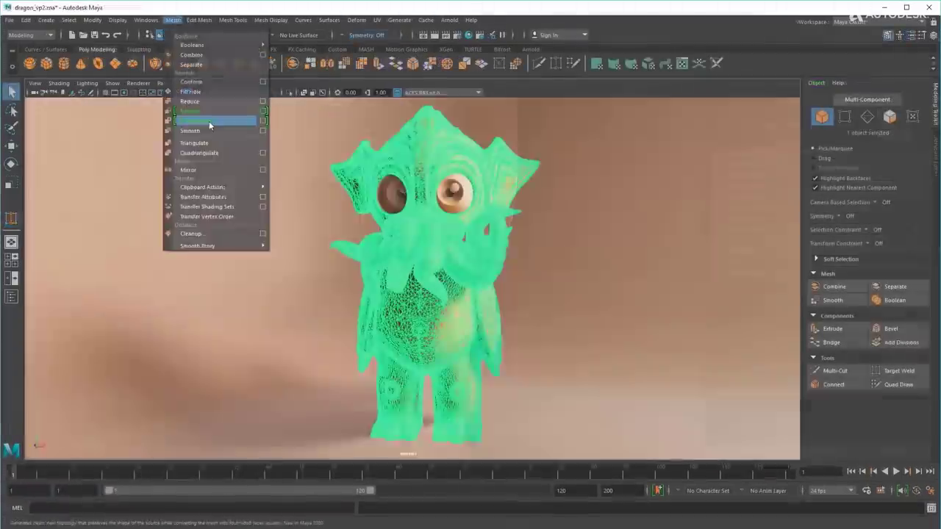
Retopologize the dragon model and inspect its face, side and back spikes.
left_click(230, 121)
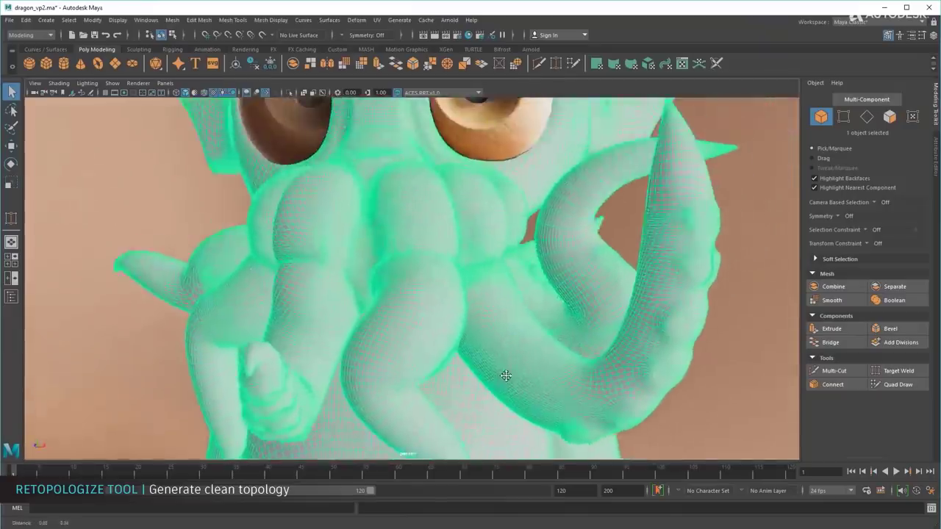
left_click_drag(414, 366, 512, 346, "alt")
left_click_drag(333, 354, 517, 343, "alt")
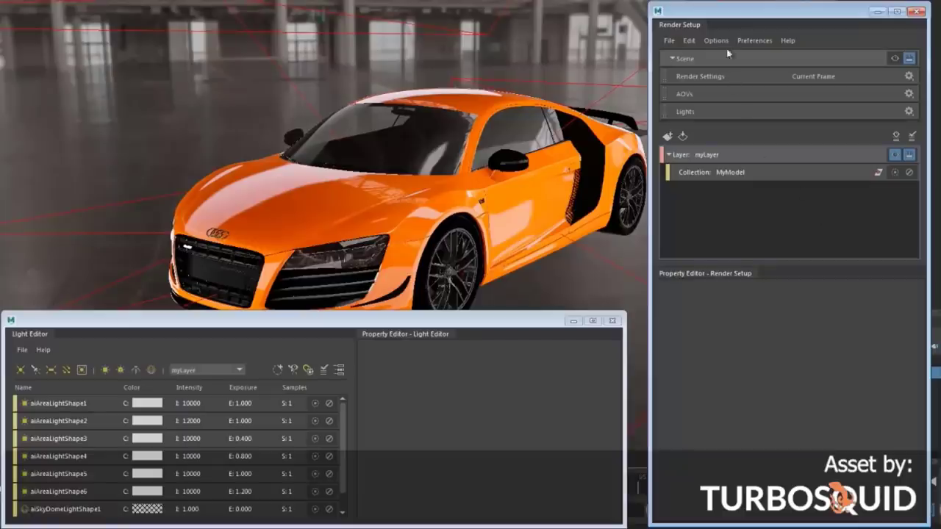
Turn off Include all lights and put the lights into a new Lights collection.
left_click(717, 41)
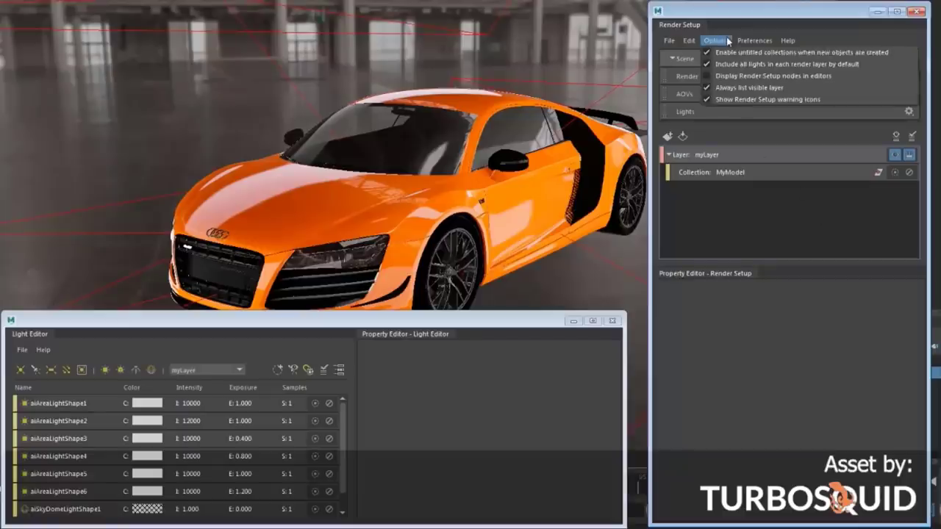
left_click(854, 65)
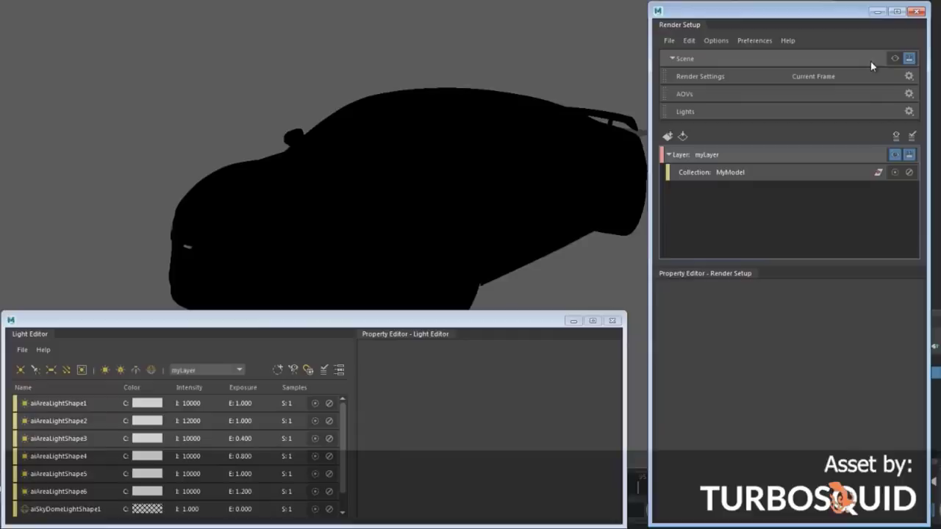
left_click_drag(835, 168, 835, 169)
left_click(836, 172)
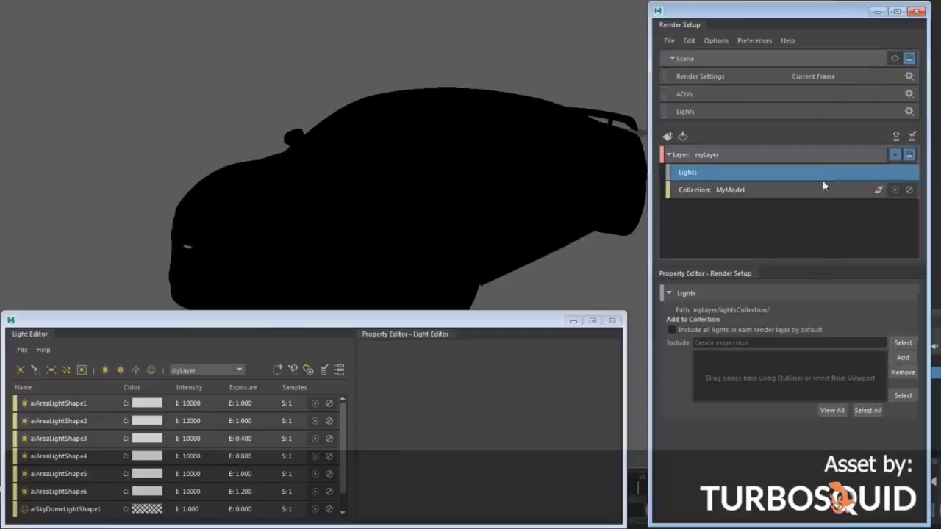
left_click(258, 491)
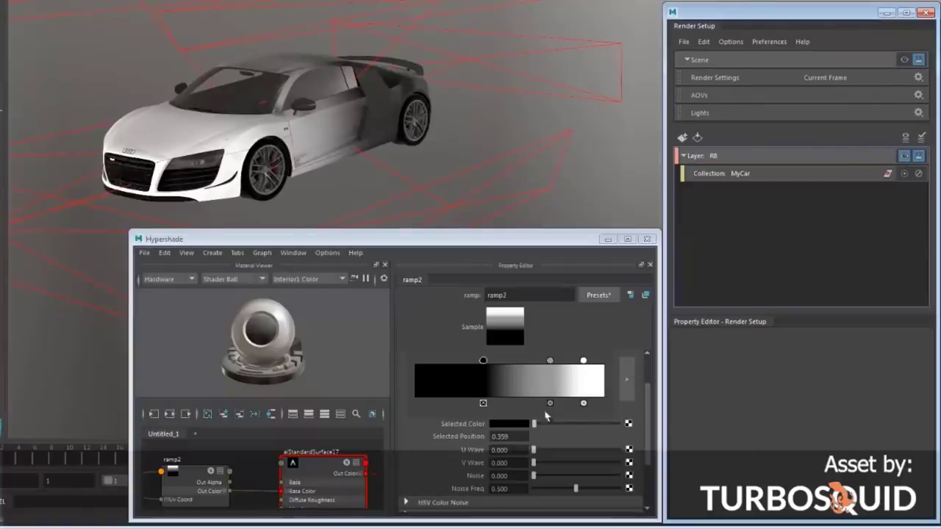
Create an absolute override for the ramp's Selected Color and pick a new colour.
right_click(466, 424)
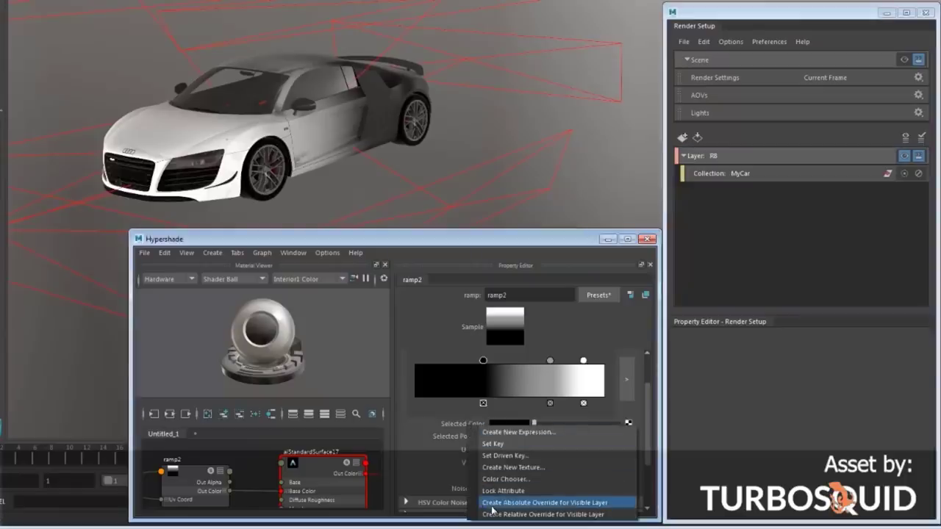
left_click(619, 505)
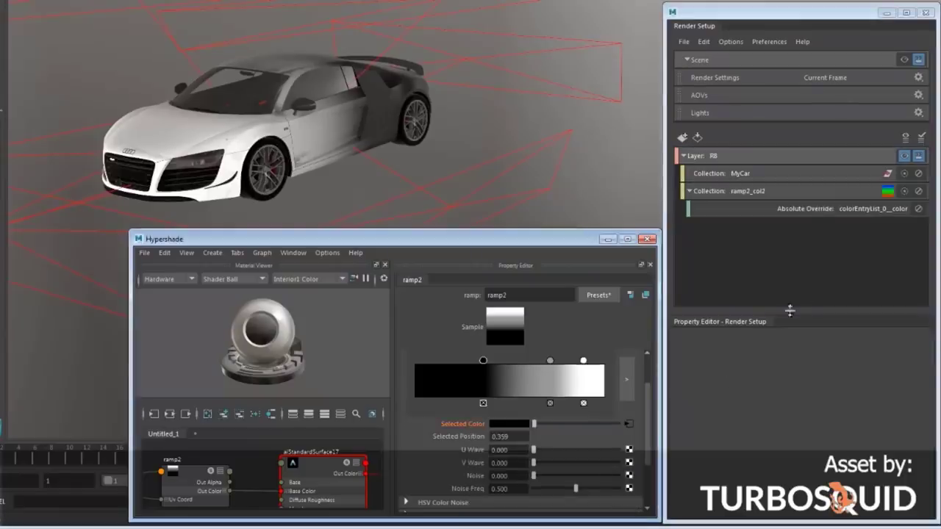
left_click(839, 210)
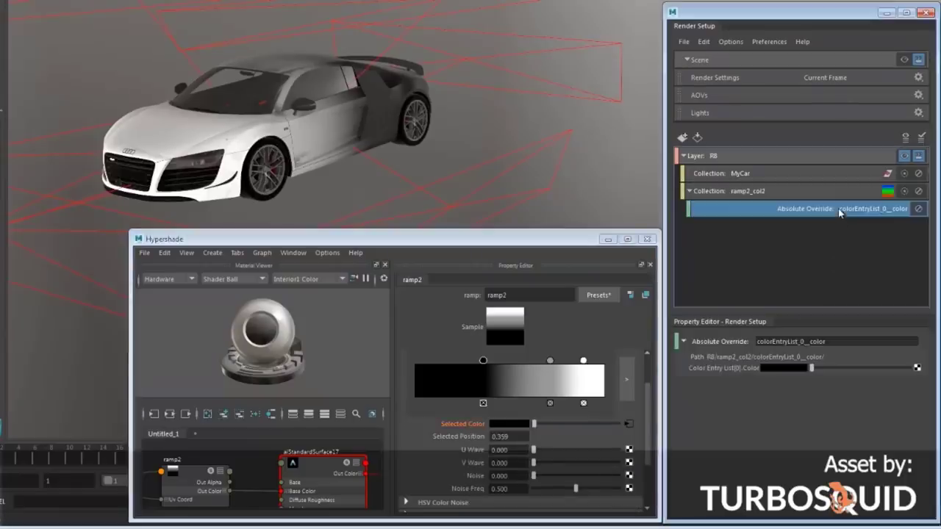
left_click(787, 369)
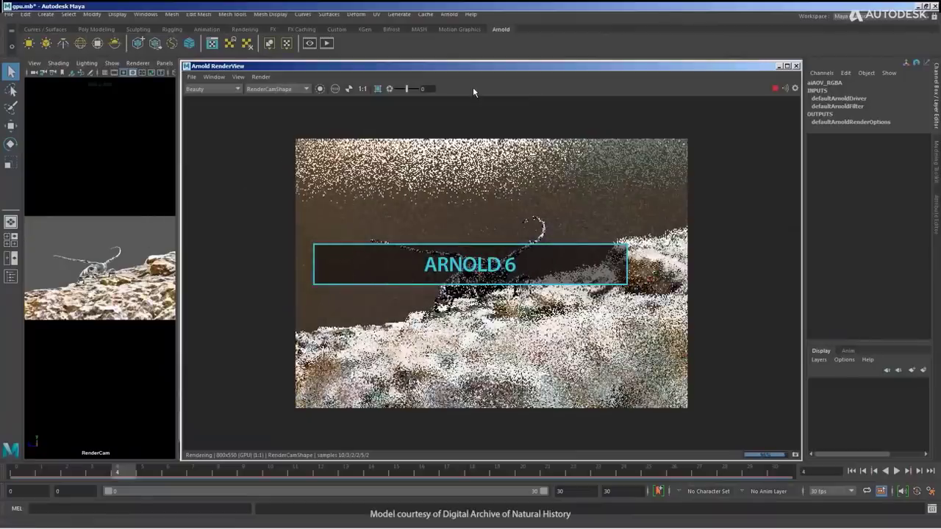
Show the RGBA_denoise output in Arnold RenderView and drag aiSkyDomeLight1's Rotate Y.
left_click(213, 88)
left_click(243, 99)
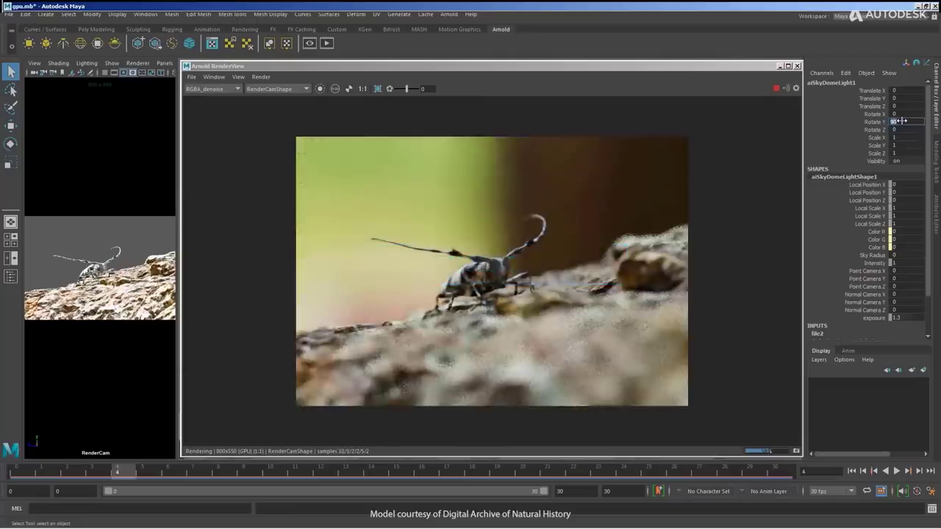
left_click_drag(902, 121, 928, 121, "ctrl")
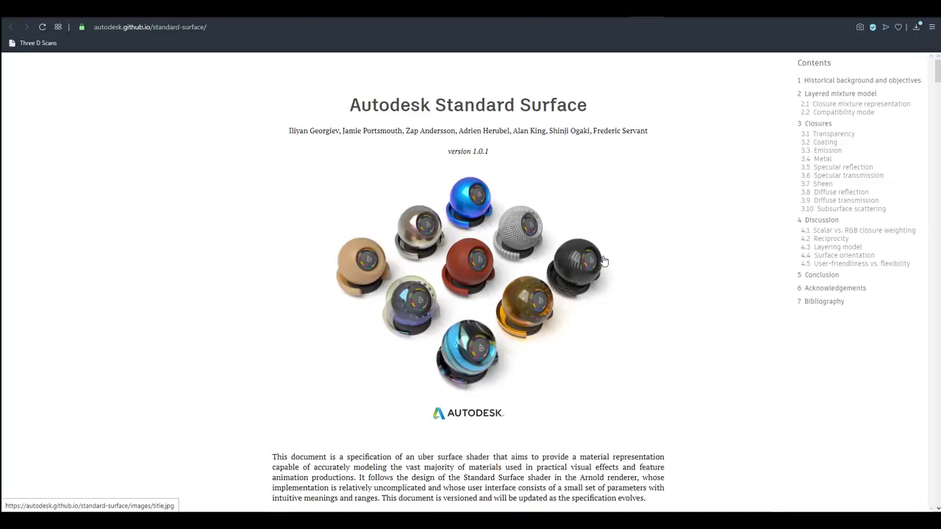
Scroll the Standard Surface specification from the introduction down to the Bibliography.
scroll(591, 292, "down", 5)
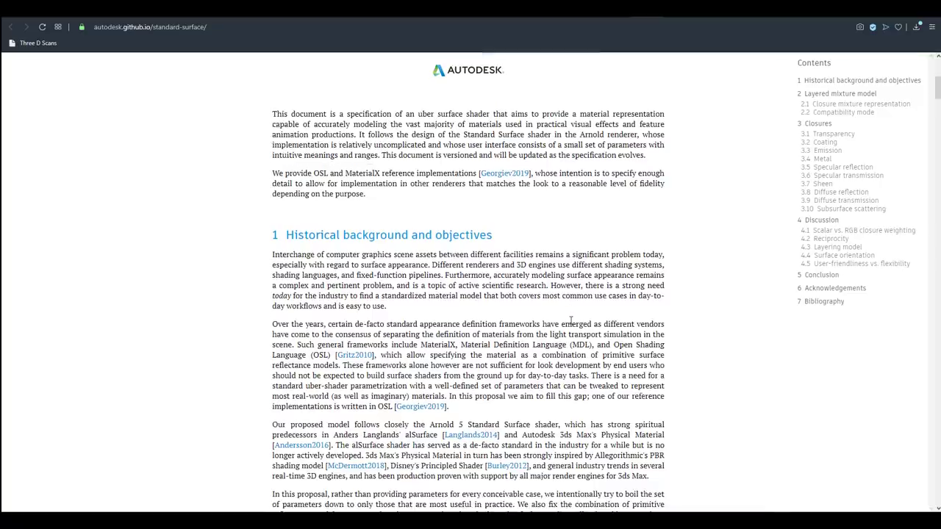
scroll(579, 311, "down", 10)
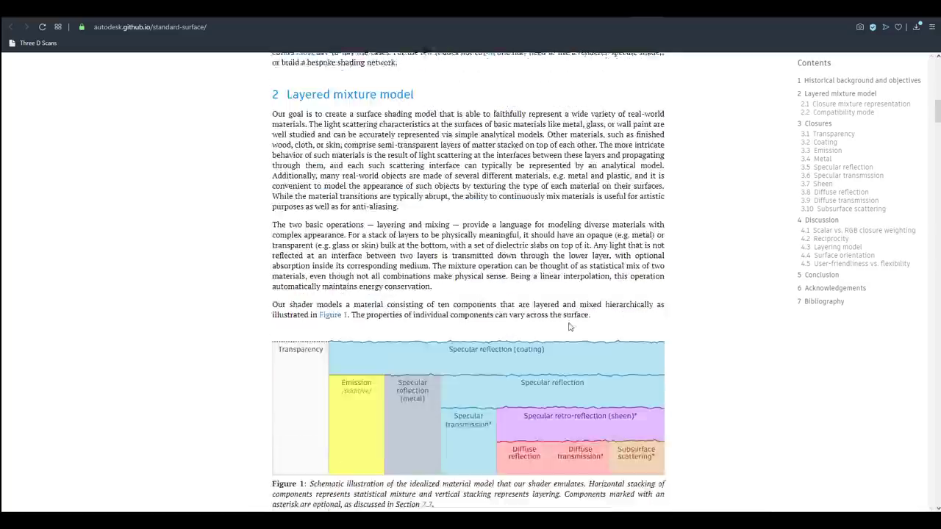
scroll(570, 322, "down", 2)
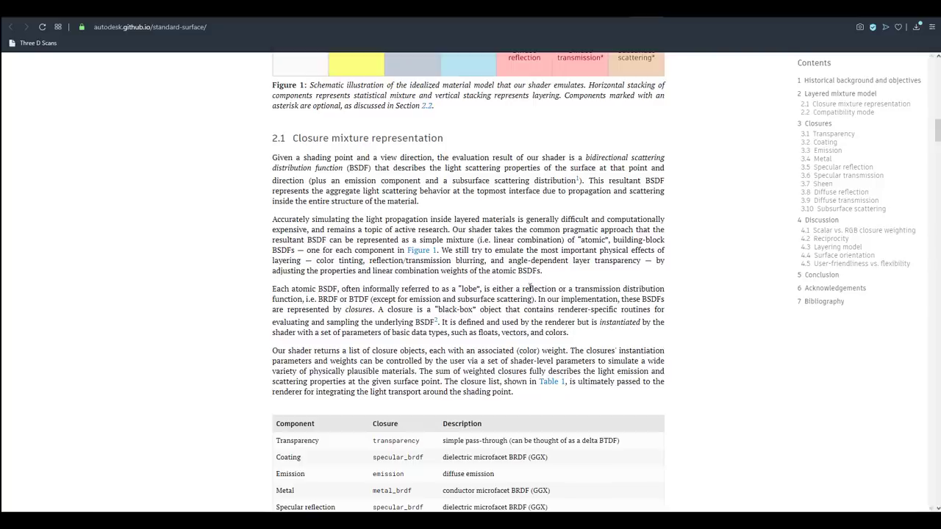
scroll(530, 288, "down", 3)
scroll(618, 294, "down", 7)
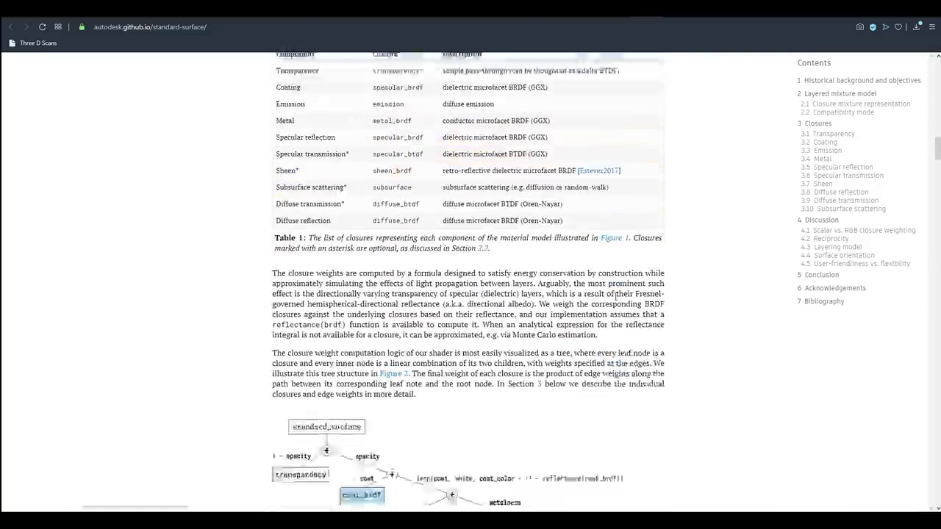
scroll(686, 281, "down", 3)
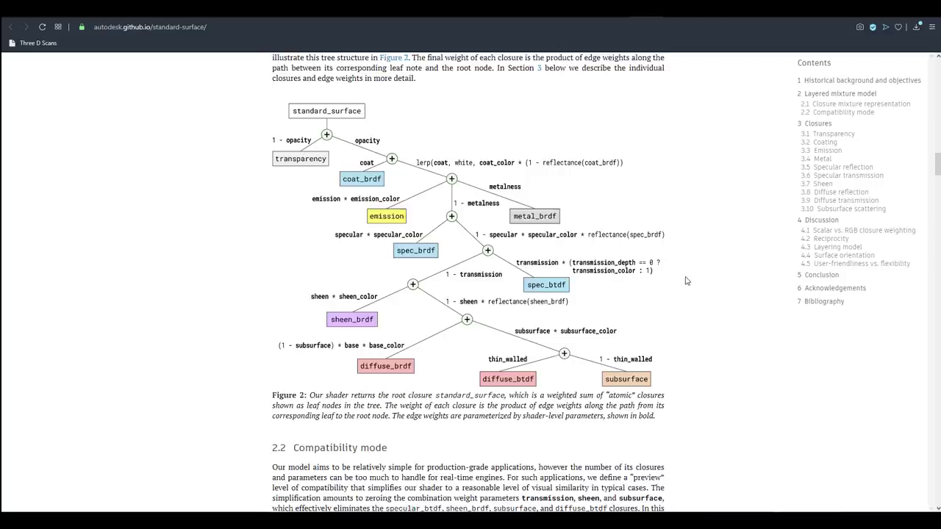
scroll(673, 284, "down", 1)
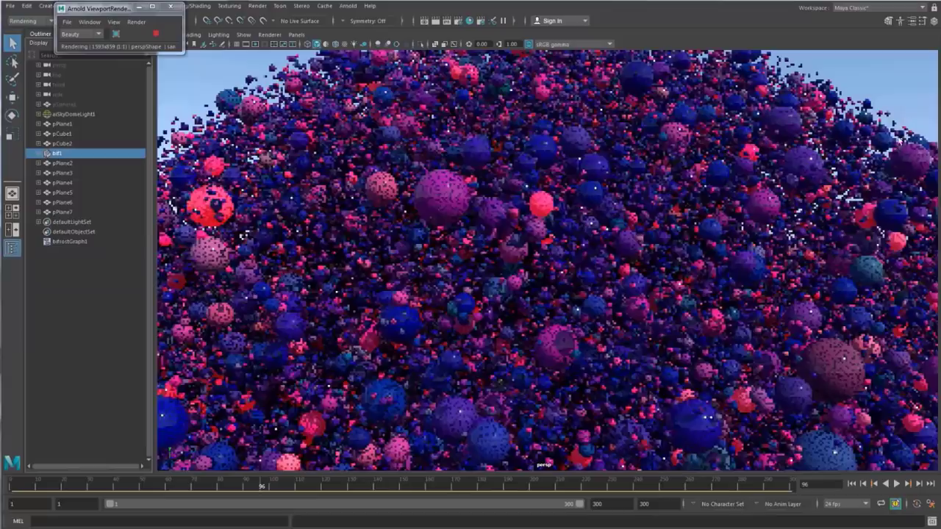
Move the light locator and orbit the bust during the Bifrost particle swirl, then stop playback.
right_click_drag(814, 108, 566, 272, "alt")
scroll(567, 272, "up", 5)
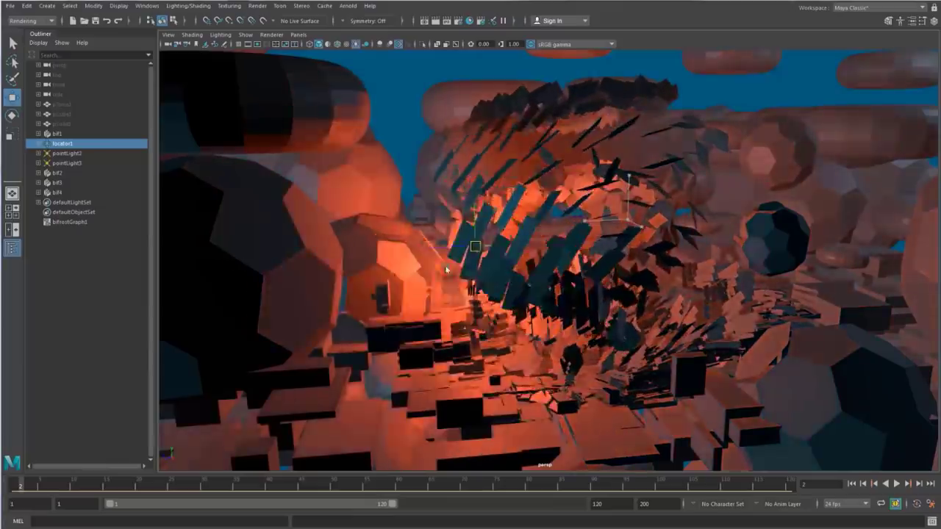
left_click_drag(317, 342, 286, 310)
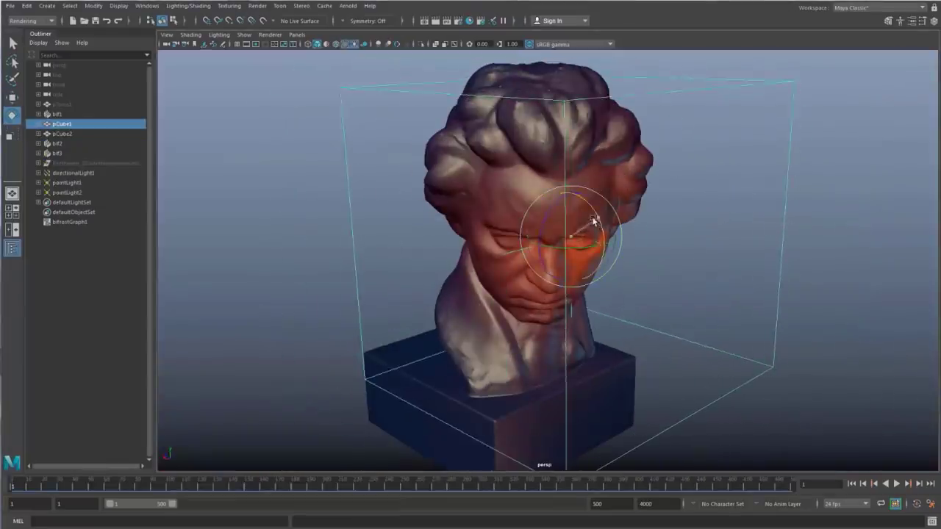
left_click_drag(604, 233, 702, 184)
key("t")
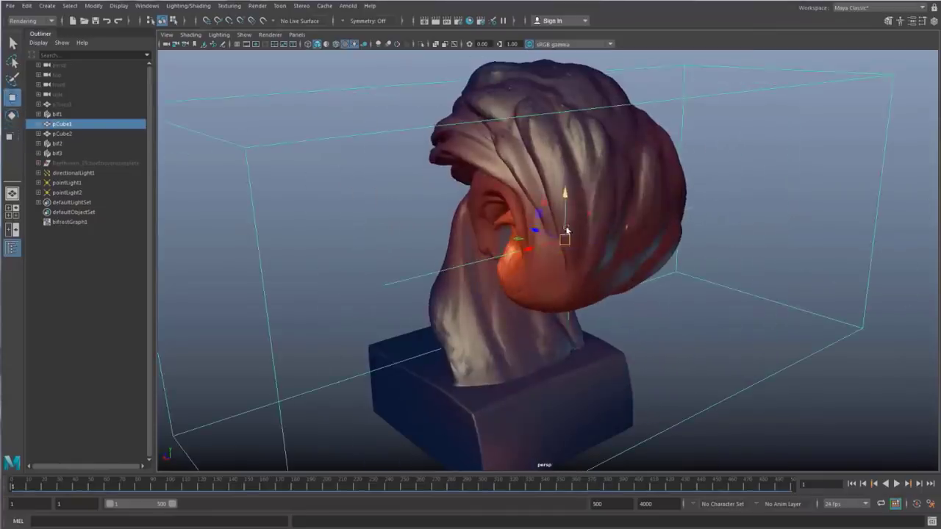
mouse_move(566, 230)
left_mouse_down("alt")
mouse_move(662, 206)
mouse_move(579, 222)
left_mouse_up("alt")
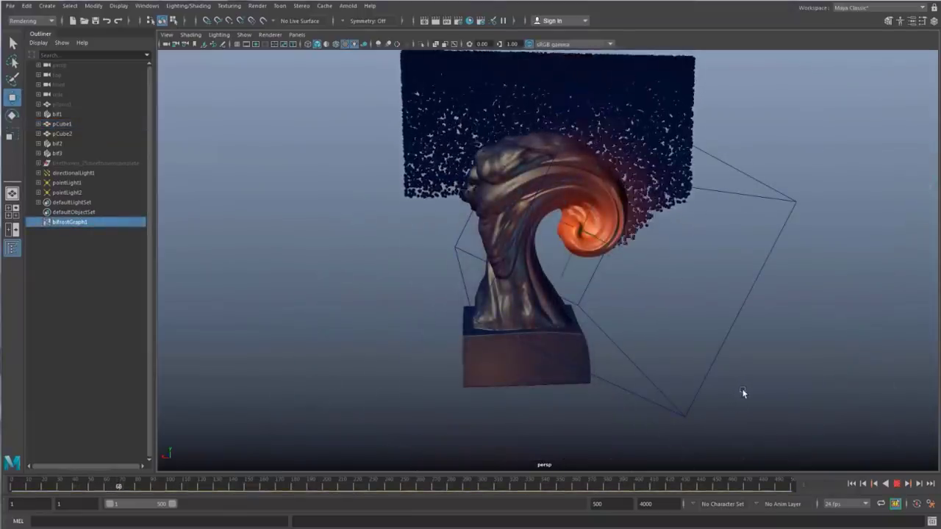
left_click(897, 484)
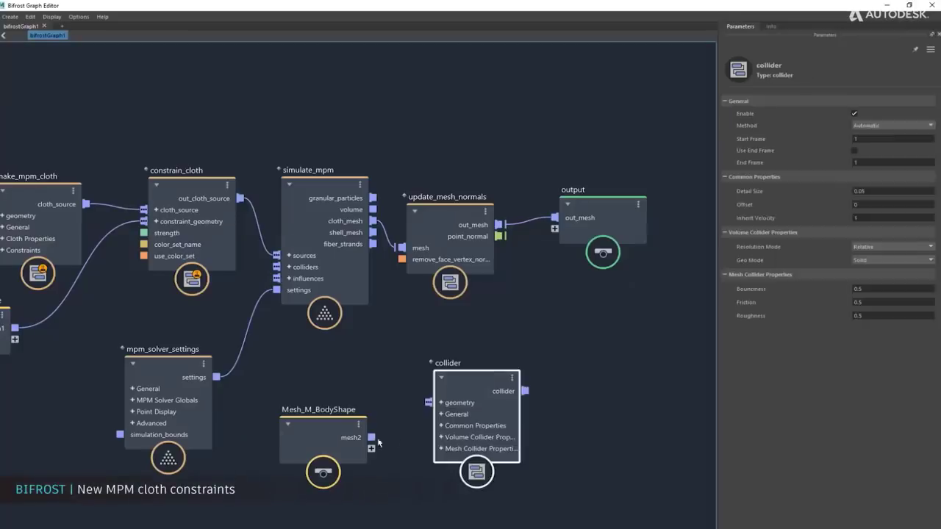
Open the Bifrost Browser's Smoke graphs, then play the hippo with Smooth Mesh Preview on.
scroll(600, 354, "down", 3)
left_click_drag(537, 436, 276, 411)
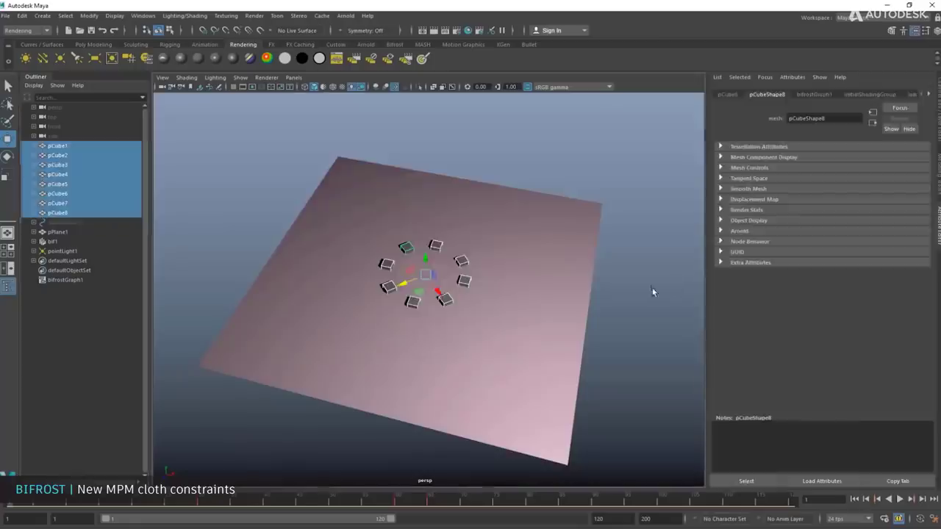
left_click(643, 265)
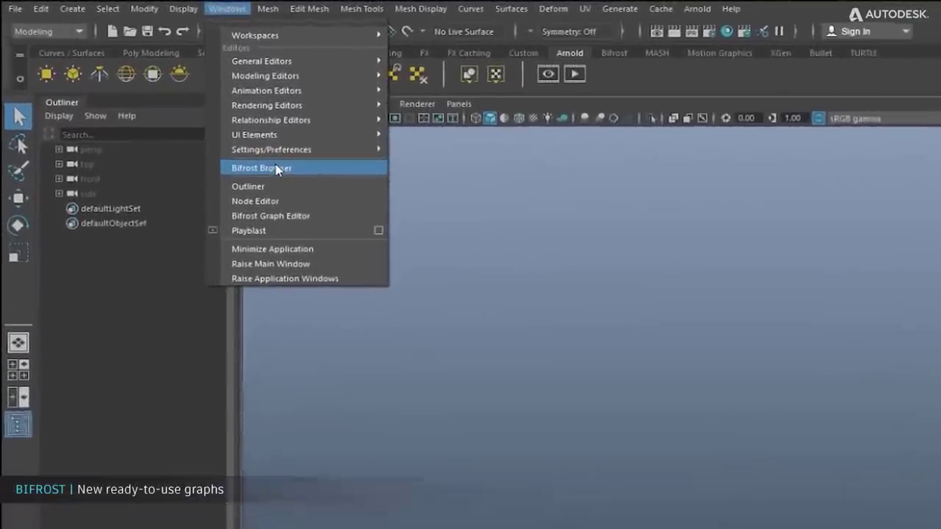
left_click(195, 118)
left_click(161, 133)
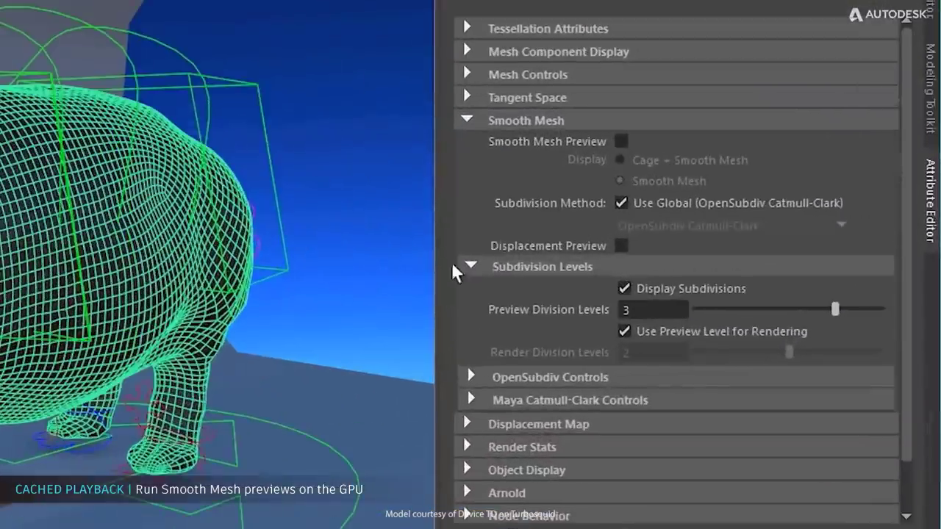
left_click(620, 141)
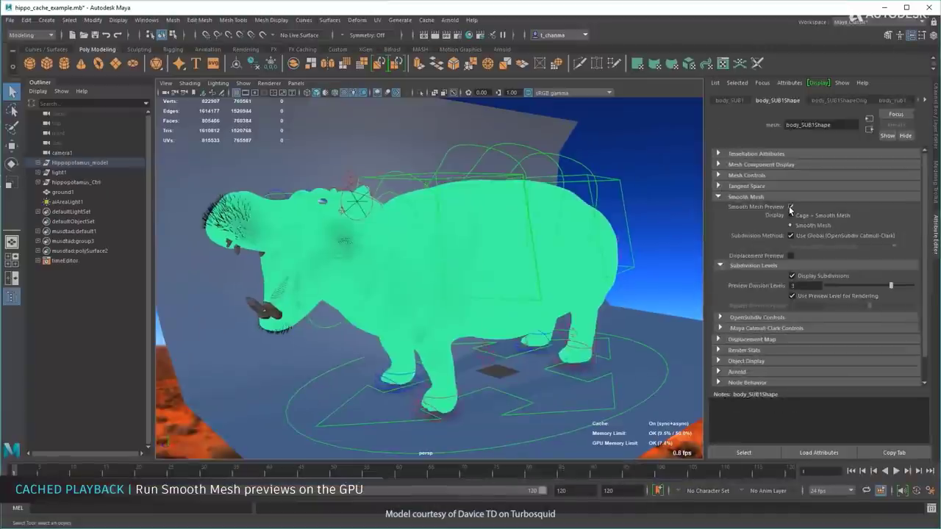
left_click(896, 471)
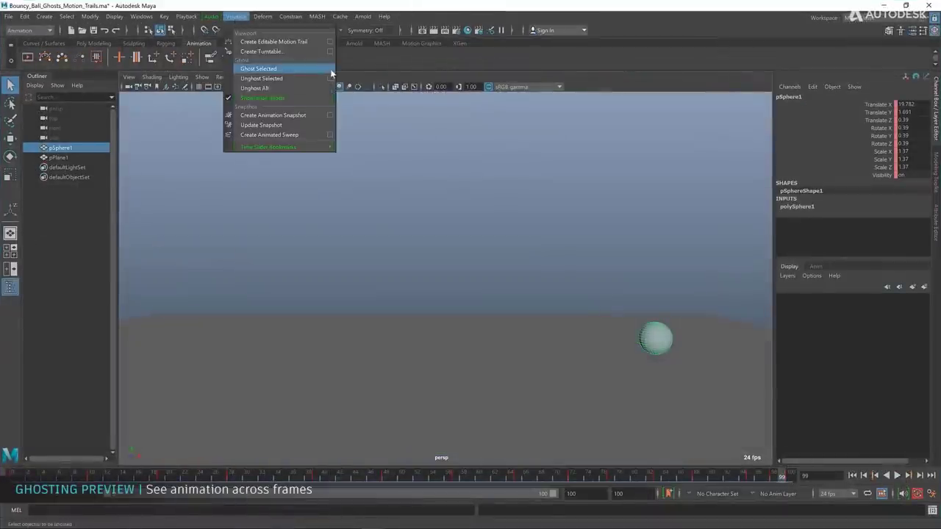
Ghost the selected bouncing ball and set its ghosting to keyframes only.
left_click(331, 69)
left_click(574, 300)
left_click(896, 475)
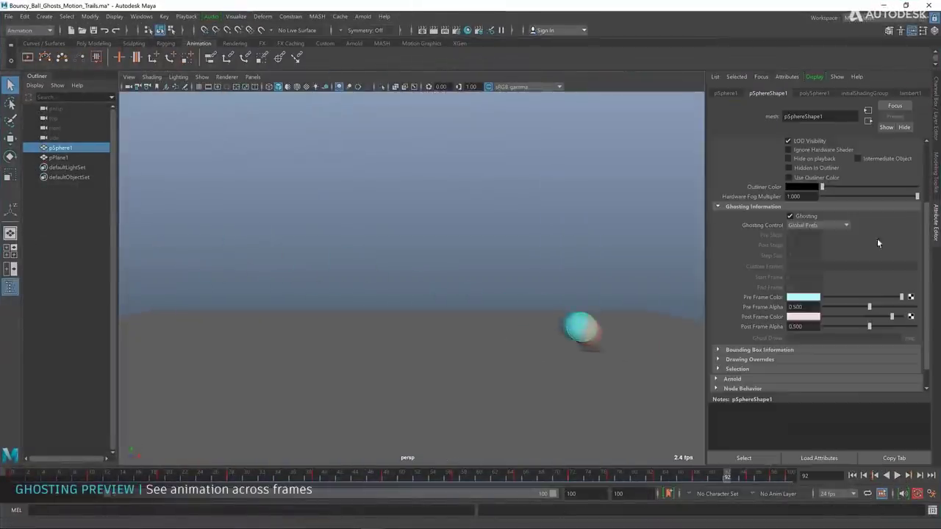
left_click(818, 225)
left_click(828, 273)
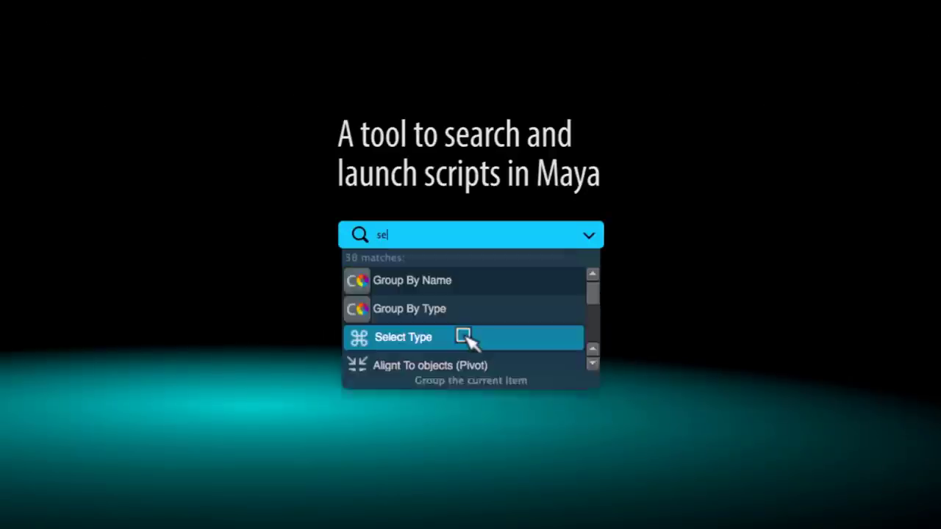
Try a 'pivot' search in the launcher, clear it, and select three cacti.
key("ctrl+a")
type("pivot")
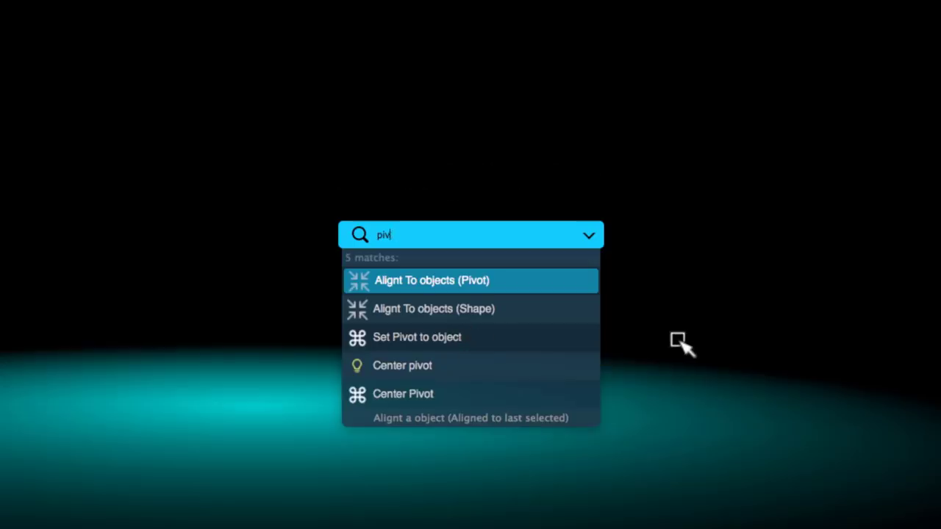
key("BackSpace")
key("BackSpace")
key("BackSpace")
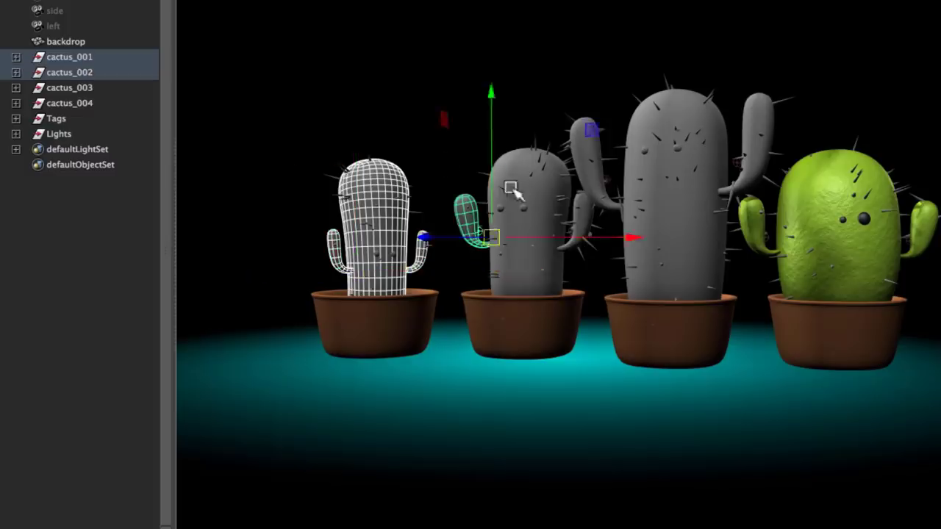
left_click(510, 189, "shift")
left_click(760, 122, "shift")
left_click(803, 171, "shift")
Run Transfer Shader from a 'transfer' search on the selected cacti.
key("ctrl+space")
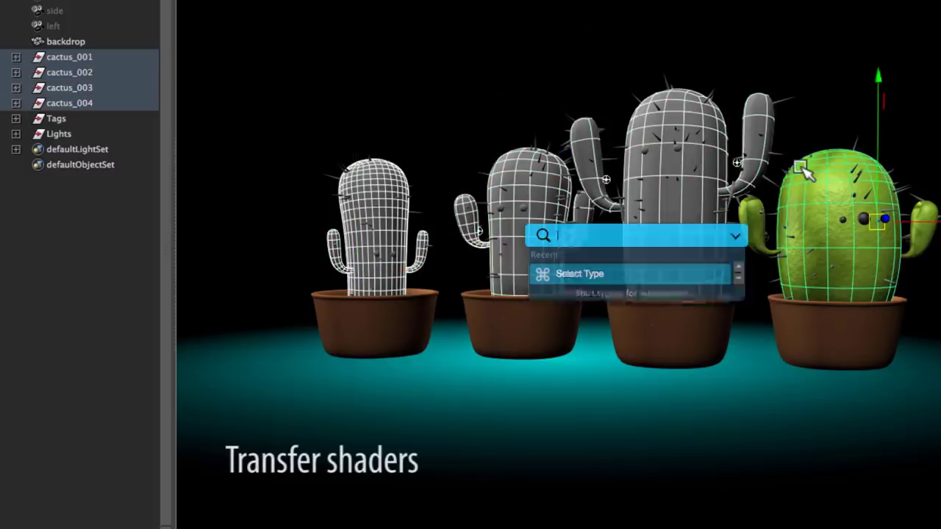
type("transfer")
key("Down")
key("Down")
key("Down")
key("Return")
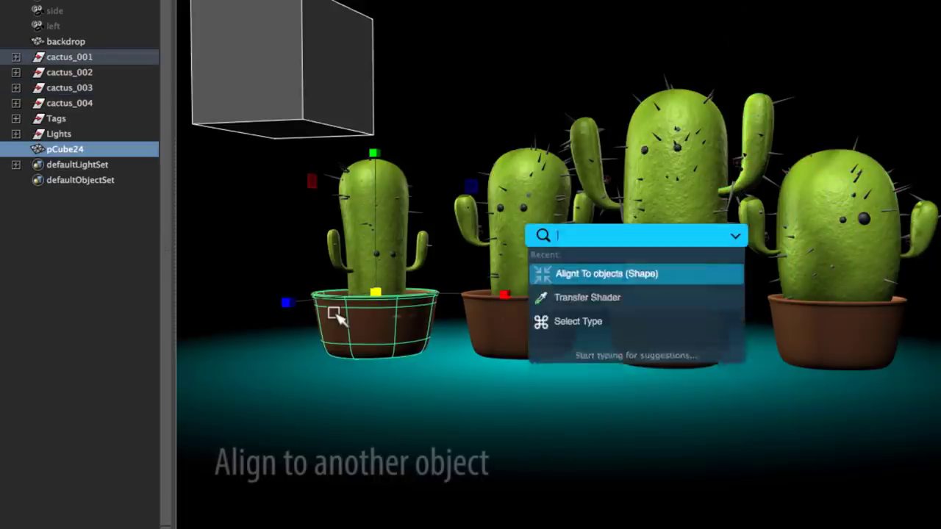
Snap the cube onto the first cactus pot with the pivot-based Align To command.
type("align")
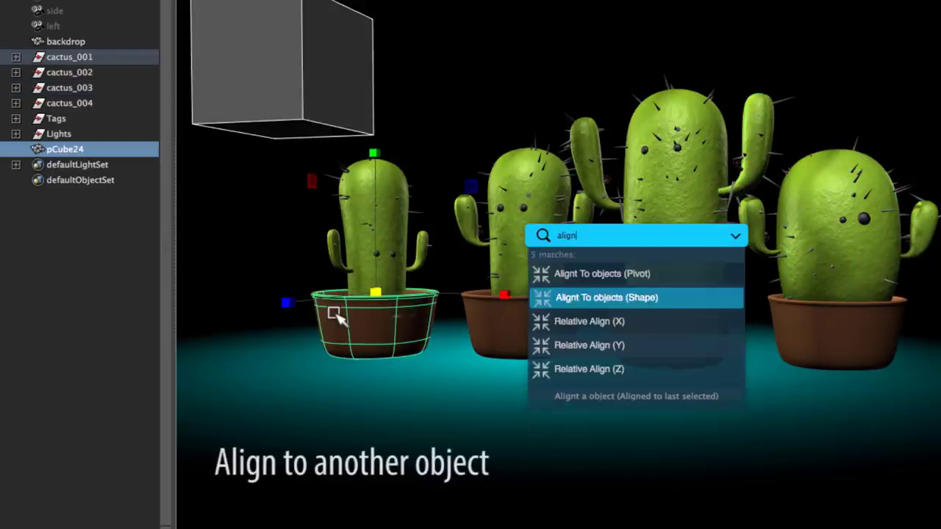
key("Up")
key("Return")
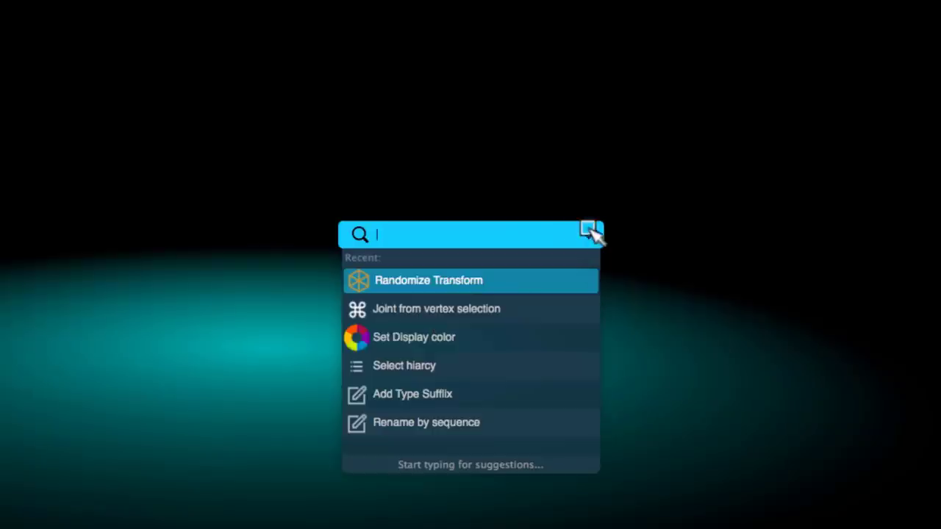
left_click(593, 231)
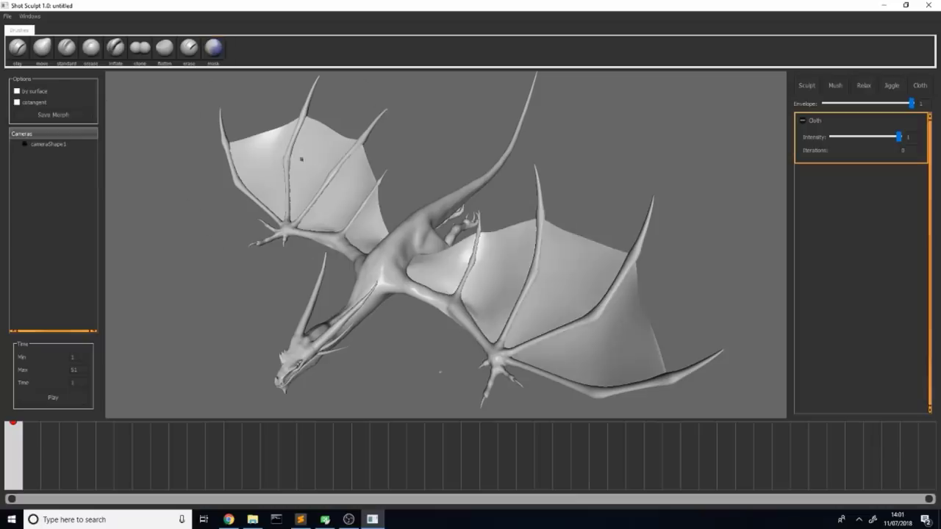
Enable 'by surface' sculpting and brush a change across the dragon's right wing.
left_click(17, 90)
left_click_drag(529, 264, 603, 338)
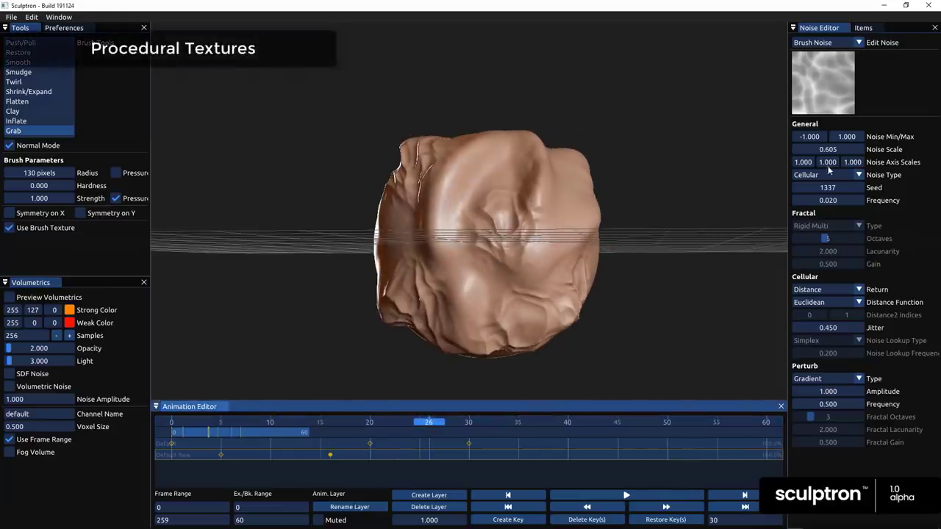
Lower the brush Noise Scale from 0.605 and scrub the timeline to morph the terrain.
left_click_drag(827, 150, 801, 153)
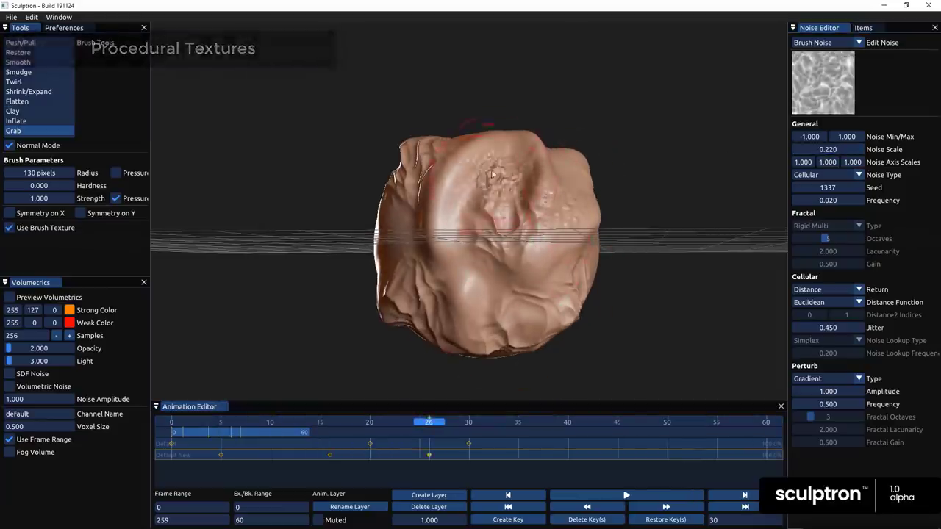
right_click_drag(552, 283, 470, 251)
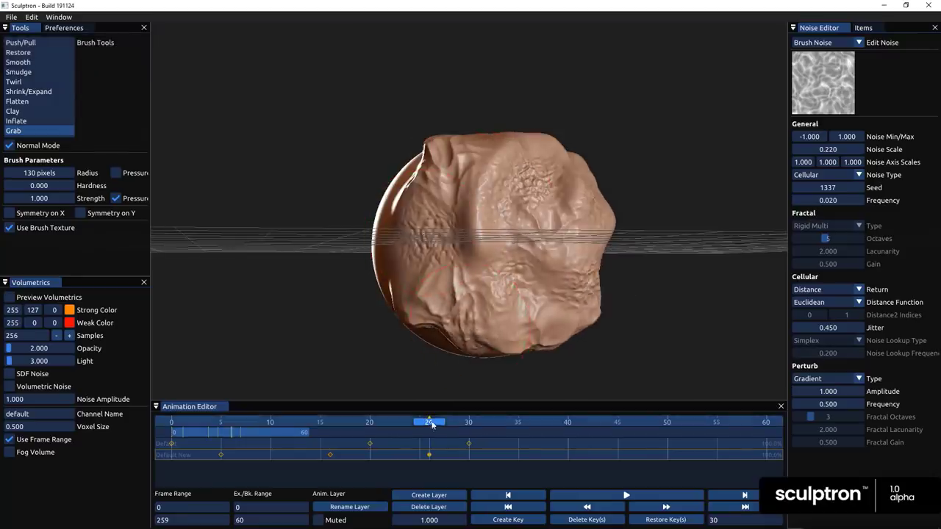
left_click_drag(432, 425, 239, 425)
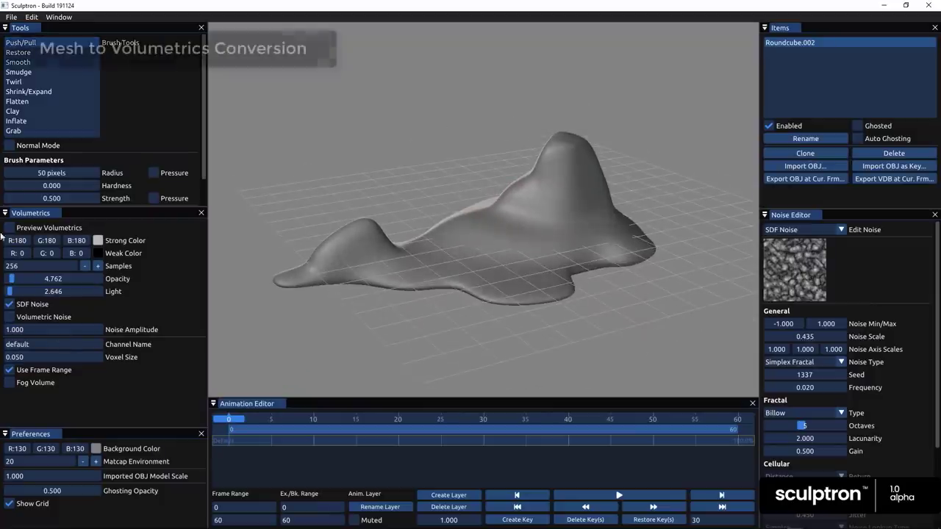
Toggle the volumetric cloud preview on and off, then enlarge the brush radius to 85 pixels.
left_click(10, 228)
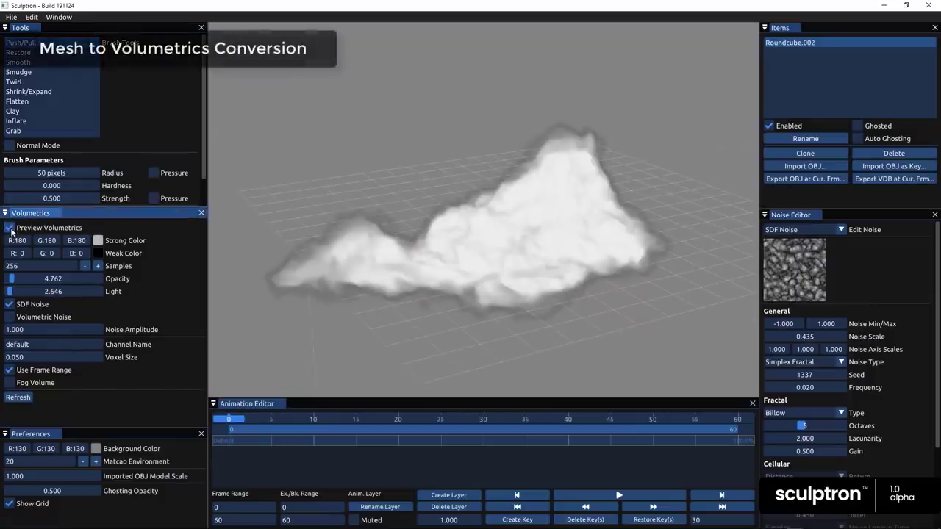
left_click(10, 228)
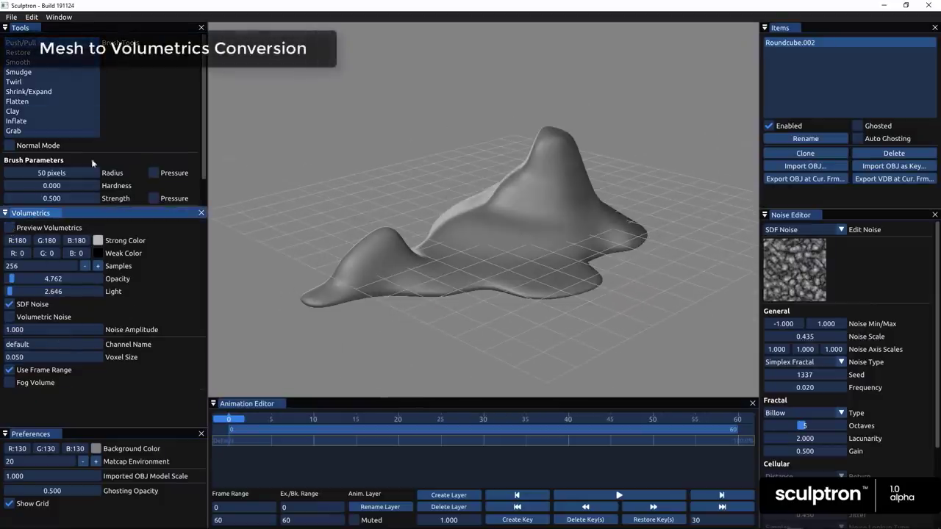
left_click_drag(44, 173, 57, 173)
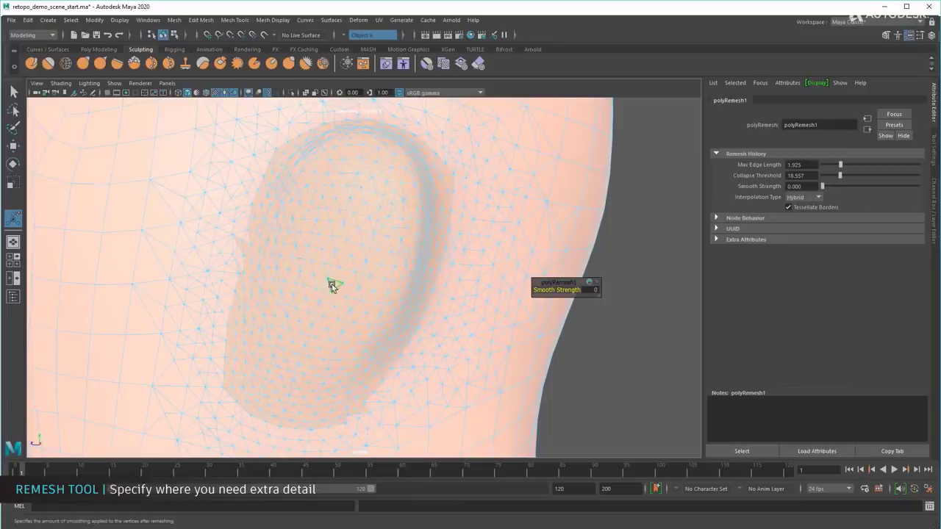
Select the dragon's head and zoom the view in close on the neck and ear.
left_click(31, 63)
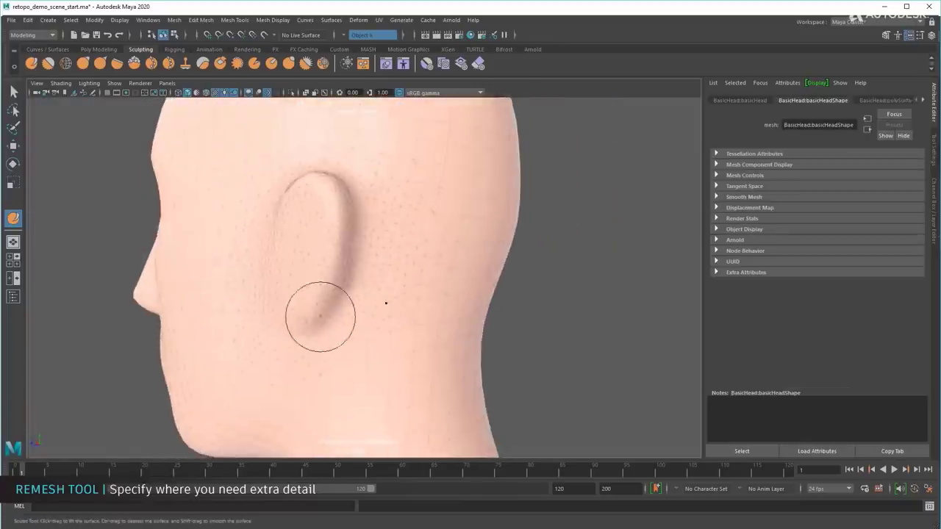
left_click_drag(385, 308, 372, 296, "alt")
right_click_drag(372, 296, 393, 335, "alt")
left_click_drag(394, 335, 277, 270, "alt")
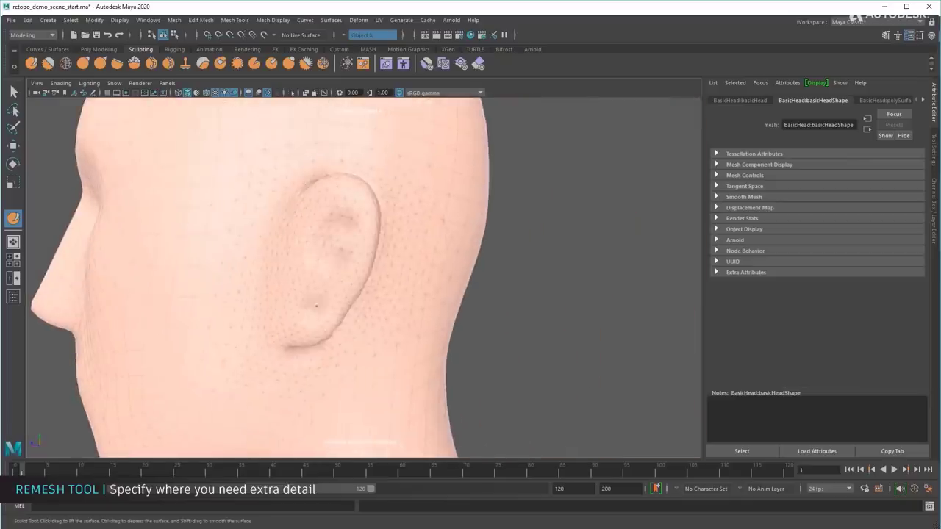
right_click_drag(316, 306, 320, 190, "alt")
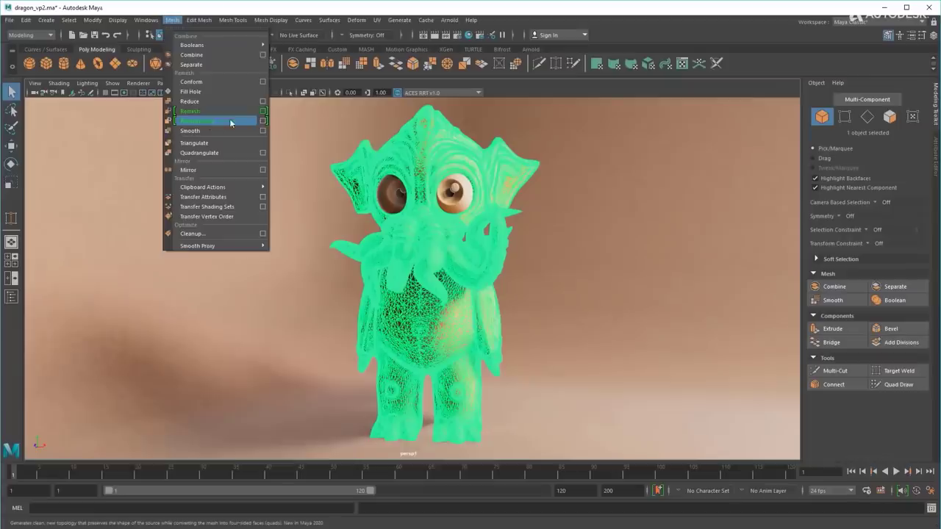
Retopologize the dragon mesh and orbit to inspect the new quads on eyes, horns and neck.
left_click(229, 120)
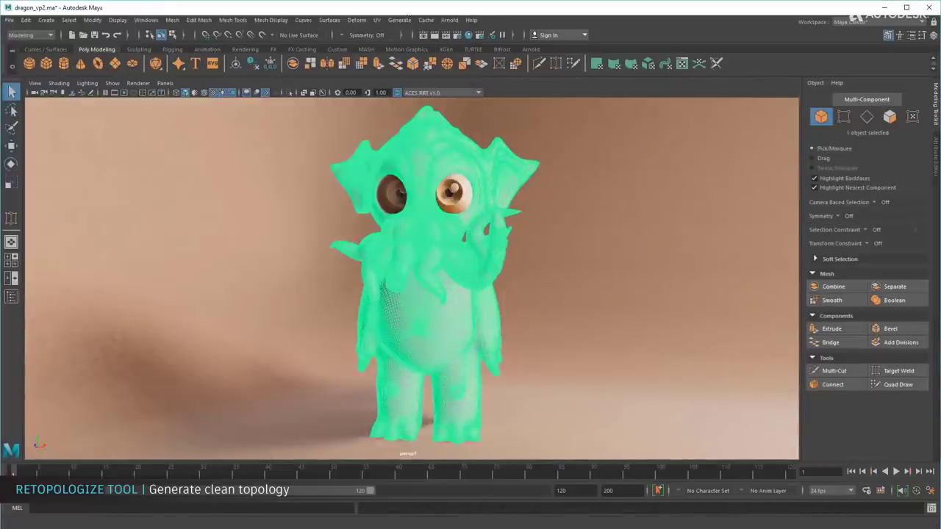
scroll(557, 302, "up", 10)
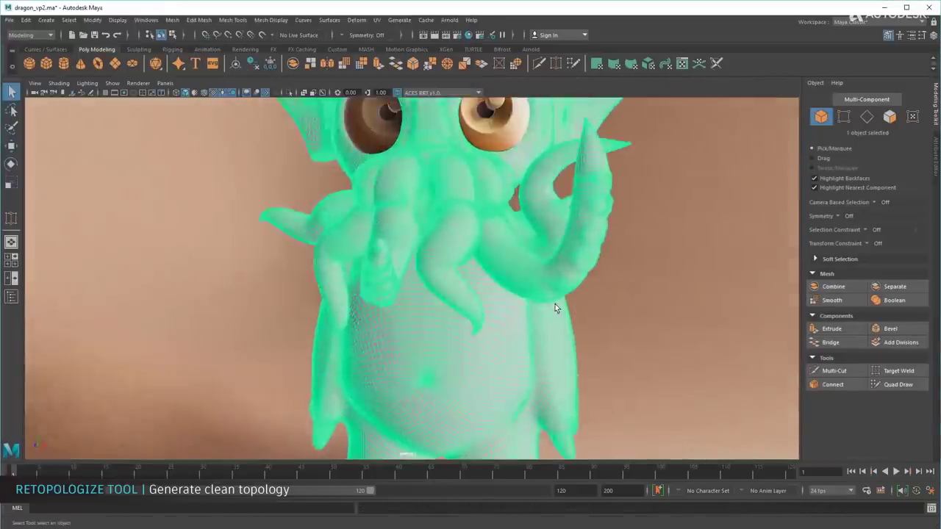
left_click_drag(520, 349, 508, 394, "alt")
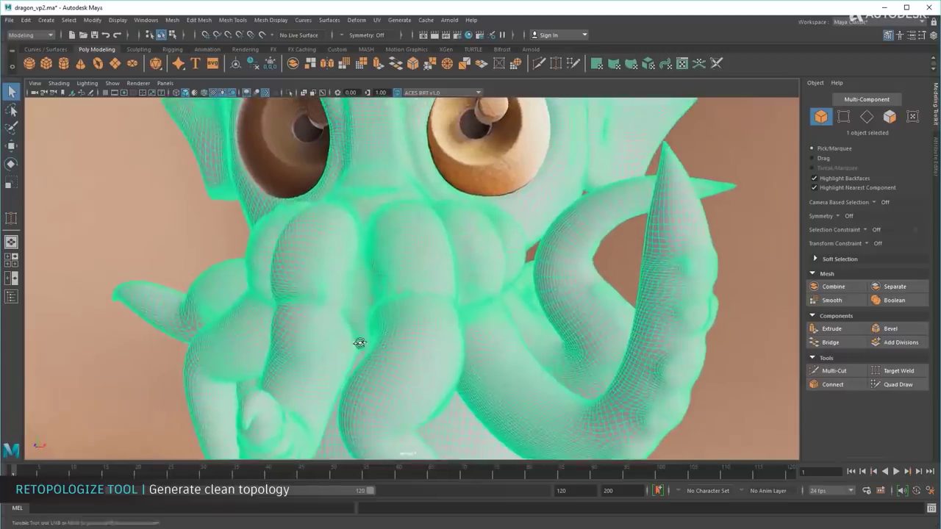
left_click_drag(360, 344, 512, 345, "alt")
left_click_drag(335, 351, 508, 343, "alt")
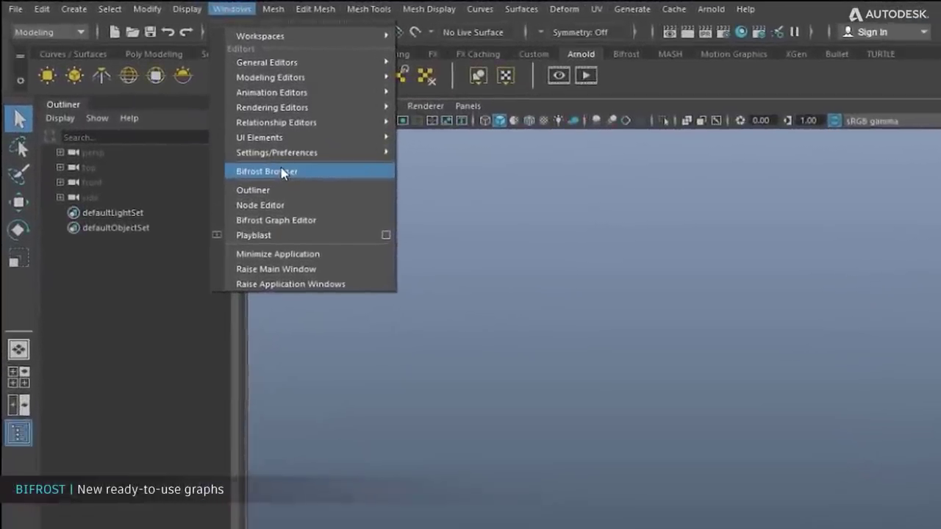
Browse the ready-made Smoke and Particles Bifrost graphs, then remesh the head mesh.
left_click(283, 172)
left_click(235, 191)
left_click(238, 207)
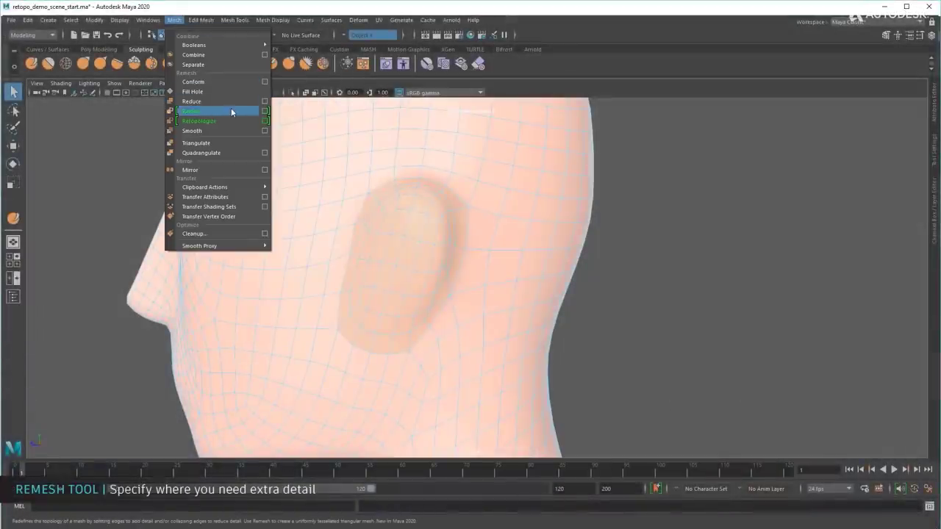
left_click(232, 111)
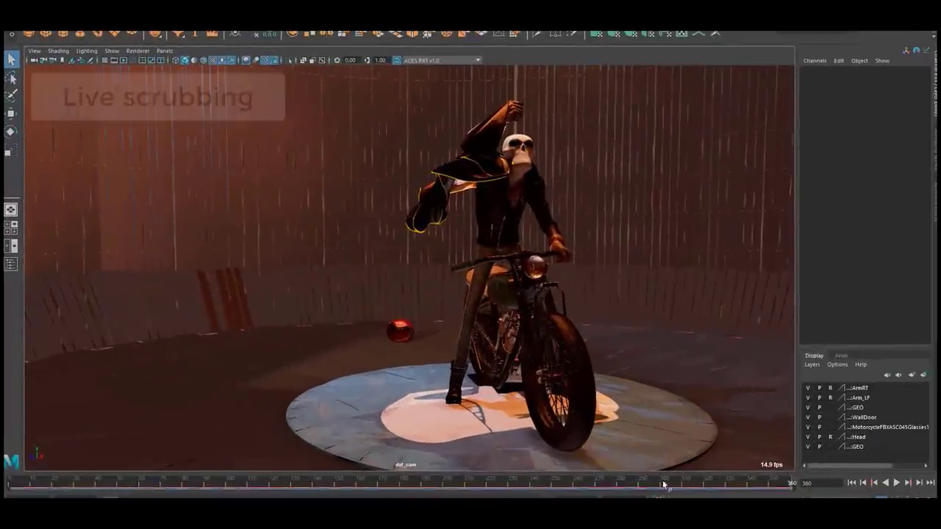
Scrub the Time Slider through the cached nCloth animation of the character beside the motorcycle.
mouse_move(663, 482)
left_mouse_down()
mouse_move(353, 482)
mouse_move(488, 482)
mouse_move(507, 491)
left_mouse_up()
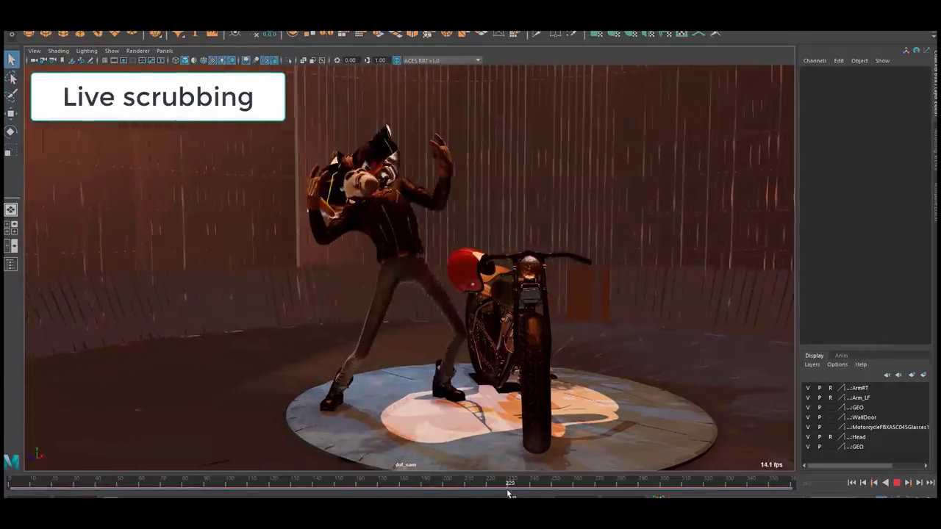